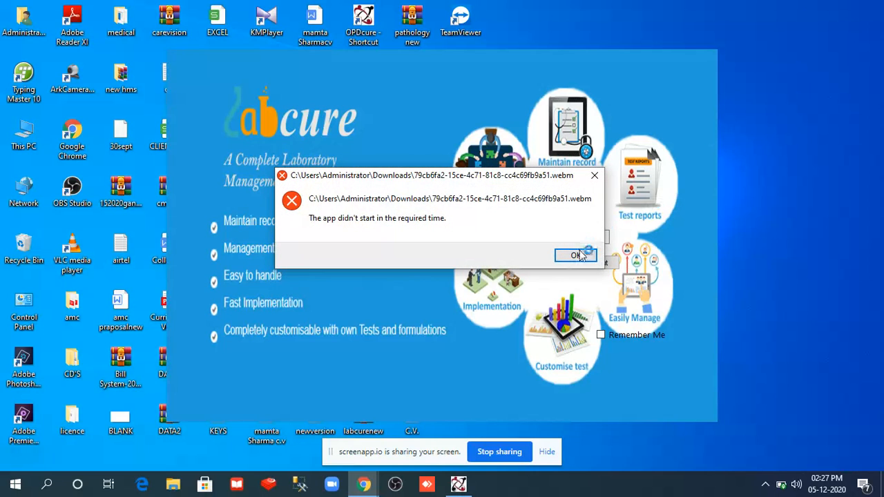
# - Dismiss the startup error message and sign in to LabCure
pyautogui.click(574, 257)
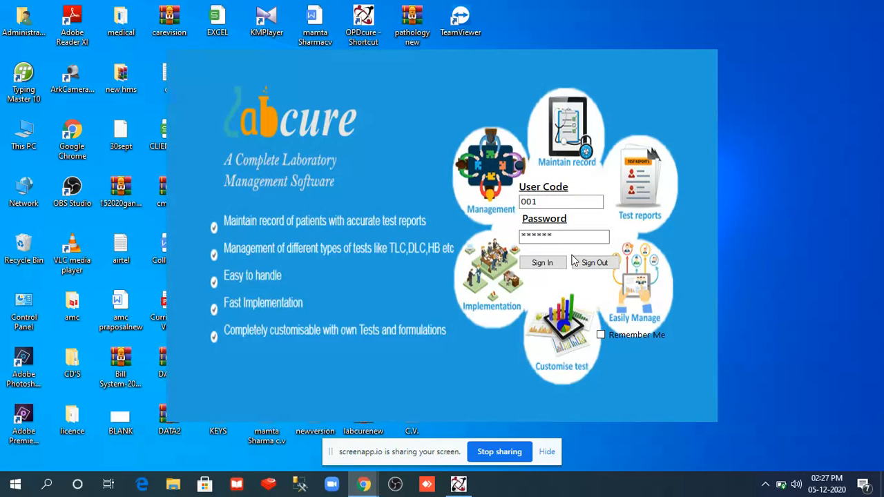
pyautogui.click(540, 267)
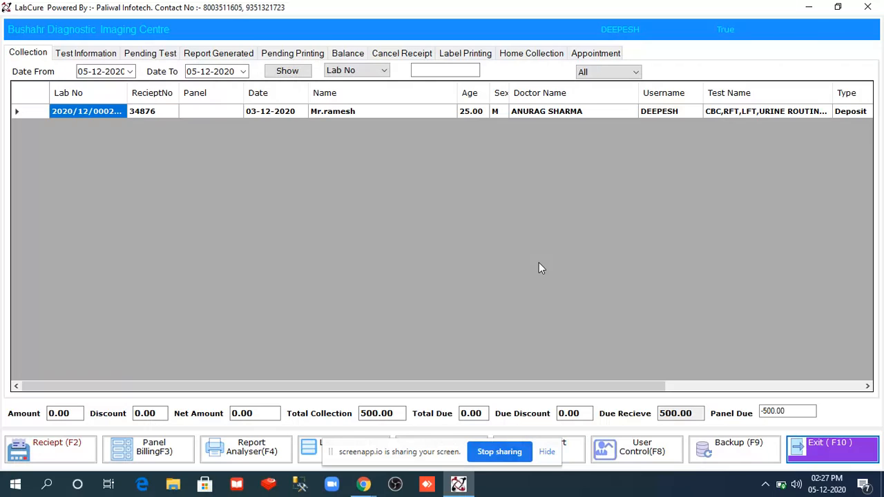
# - Open a blank Lab Receipt form from the Collection screen (receipt 33953)
pyautogui.click(57, 449)
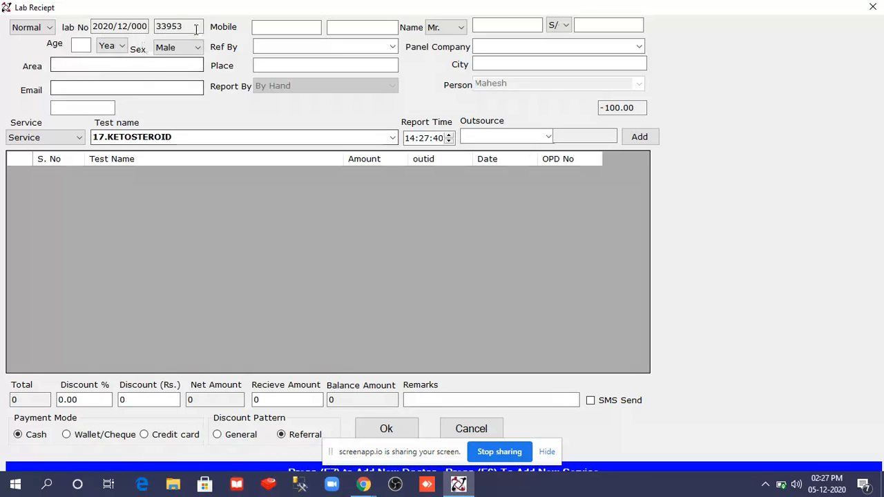
# - Enter the patient's mobile number, name and guardian's name in capitals
pyautogui.click(277, 29)
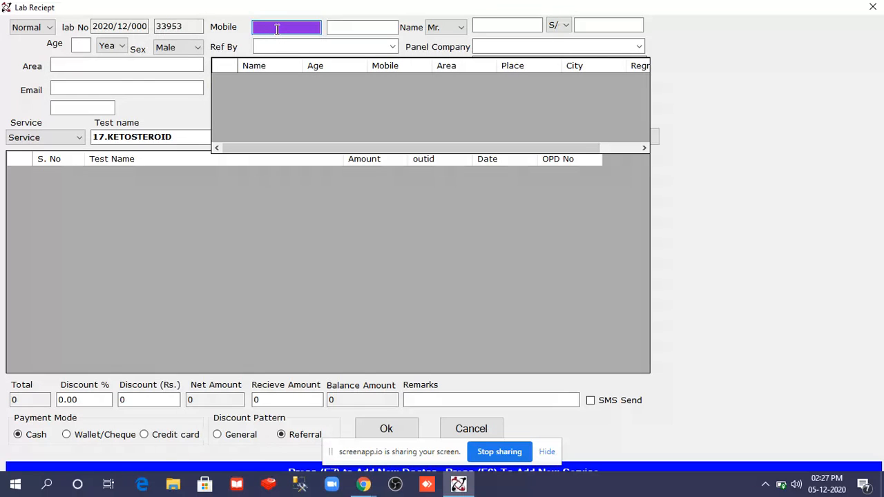
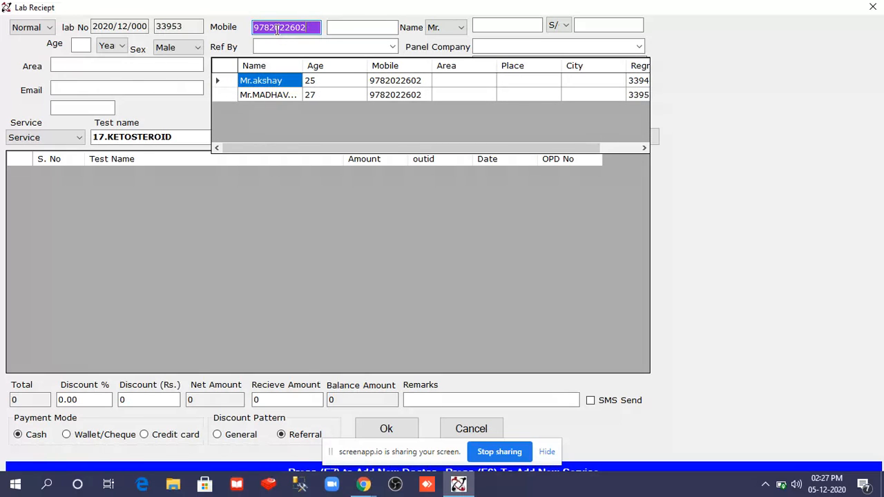
pyautogui.press('Return')
pyautogui.press('Return')
pyautogui.press('Return')
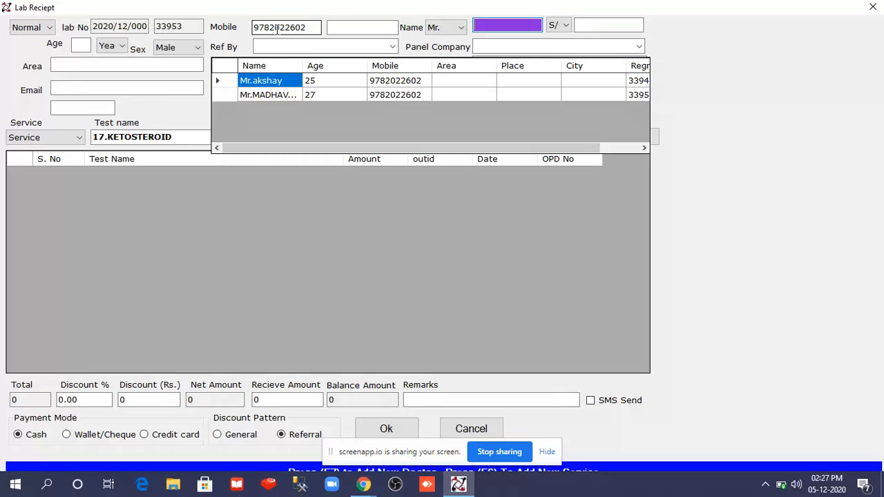
pyautogui.press('capslock')
pyautogui.write('AJ')
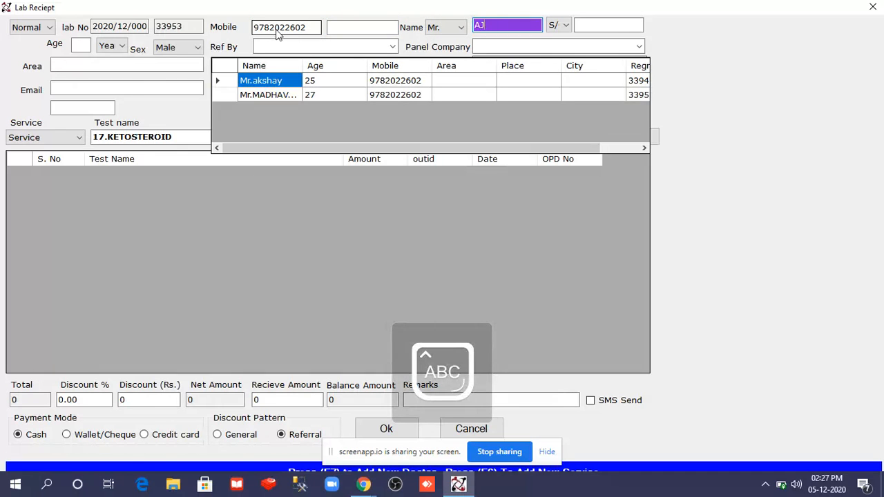
pyautogui.write('AY')
pyautogui.press('Return')
pyautogui.press('Return')
pyautogui.press('Return')
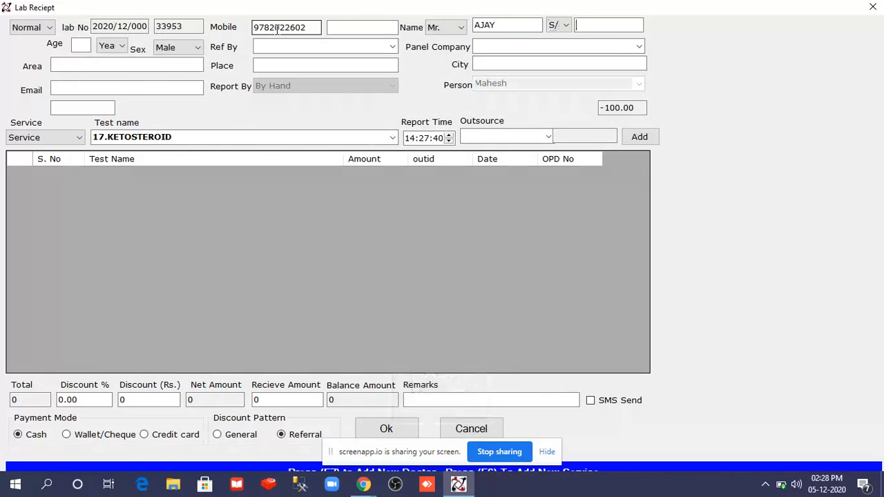
pyautogui.write('VIKAS')
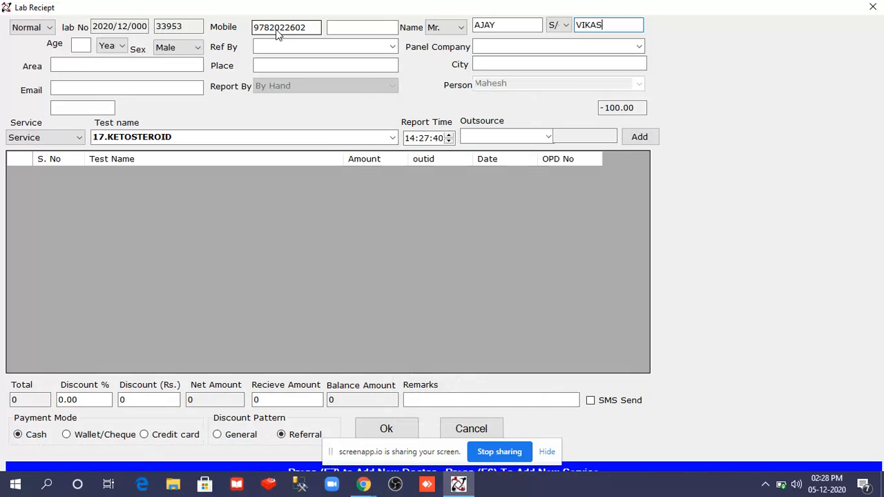
pyautogui.press('Return')
# - Set age 25 and a Self referral, then bring up the Doctor Master list
pyautogui.write('25')
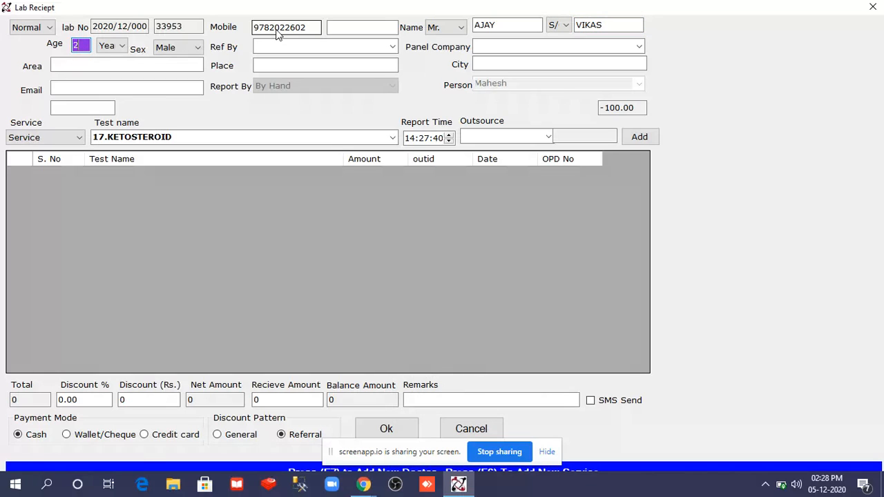
pyautogui.press('Return')
pyautogui.press('Return')
pyautogui.press('Return')
pyautogui.write('s')
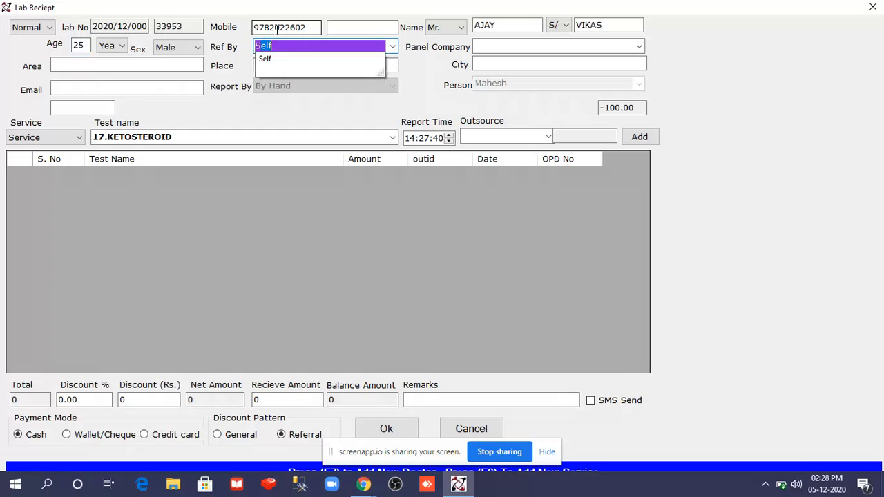
pyautogui.press('Return')
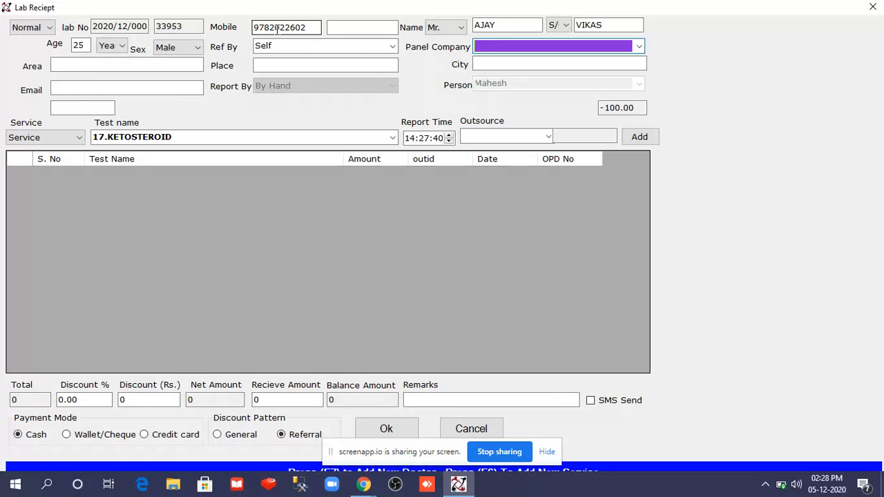
pyautogui.press('F7')
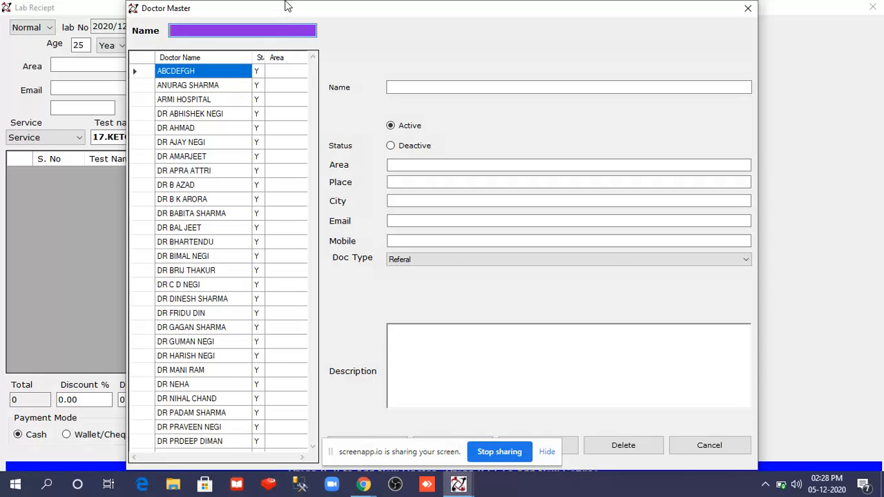
# - Save a new Doctor Master entry with the referring doctor's name and return to the receipt
pyautogui.click(440, 88)
pyautogui.write('VIKAS')
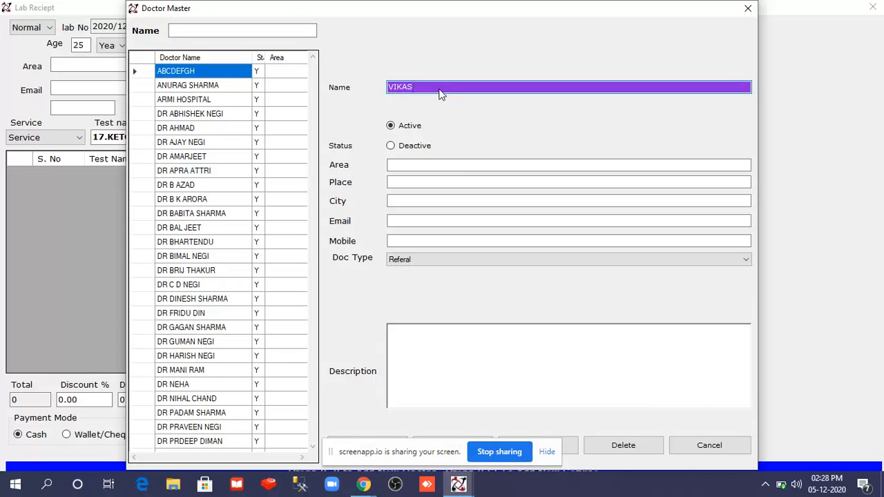
pyautogui.click(548, 453)
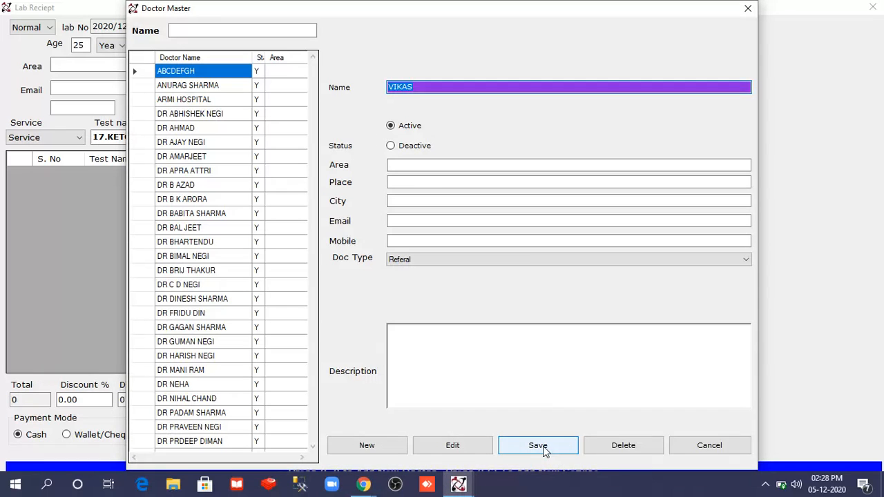
pyautogui.click(544, 448)
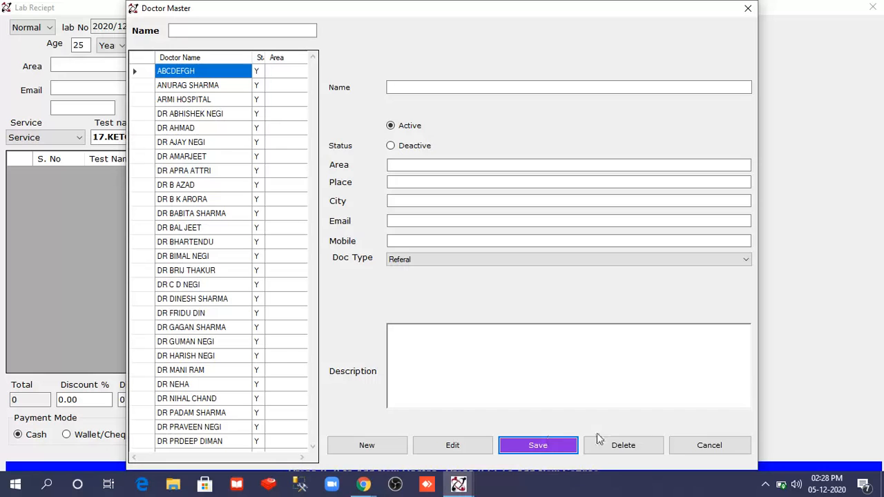
pyautogui.click(712, 447)
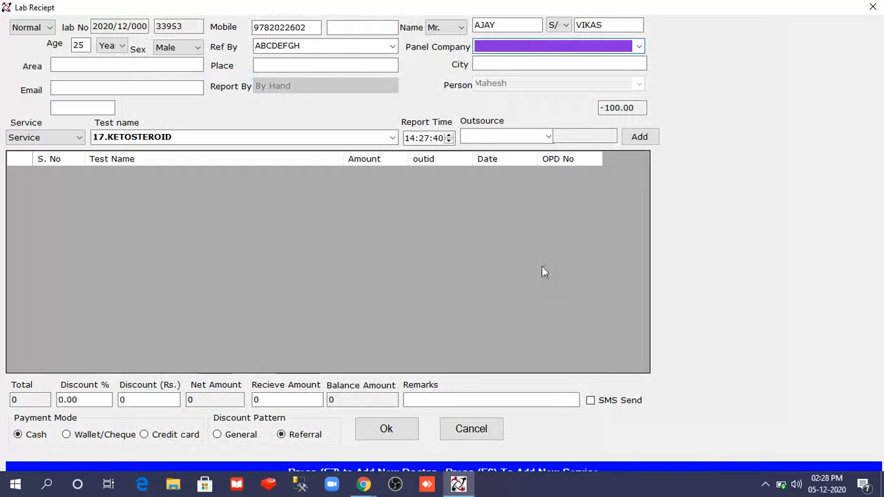
# - Replace the Ref By doctor with the newly added doctor
pyautogui.doubleClick(347, 42)
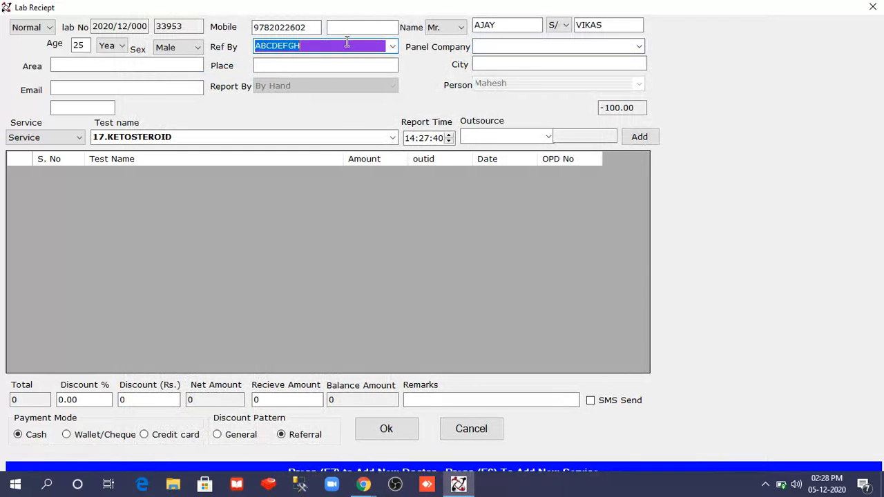
pyautogui.write('VIKAS')
pyautogui.press('Return')
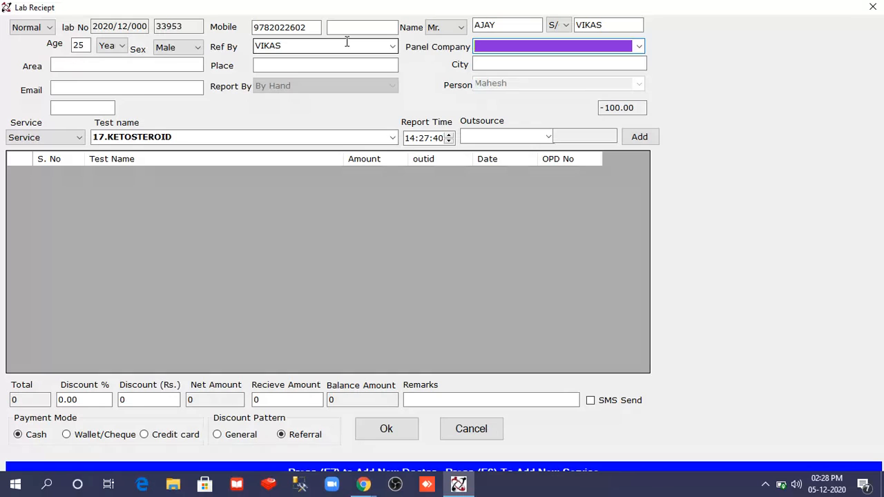
# - Fill in the patient's area, place, city and e-mail address
pyautogui.press('Tab')
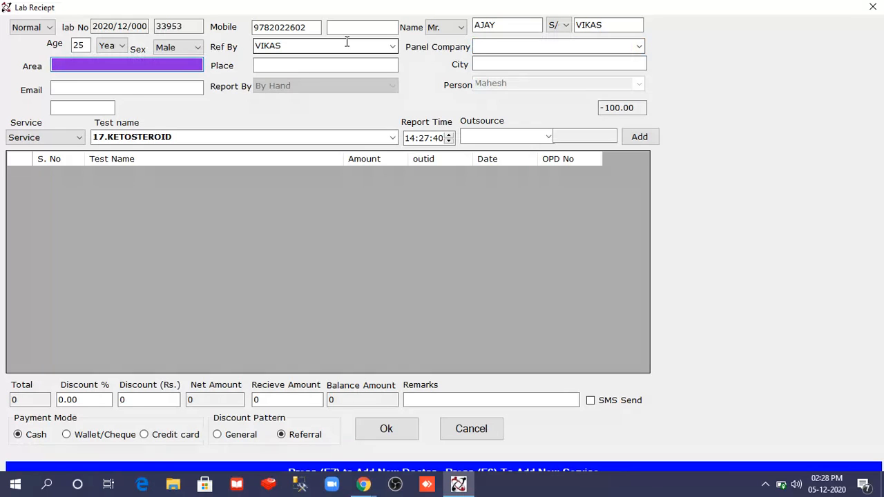
pyautogui.write('JAIPUR')
pyautogui.press('Tab')
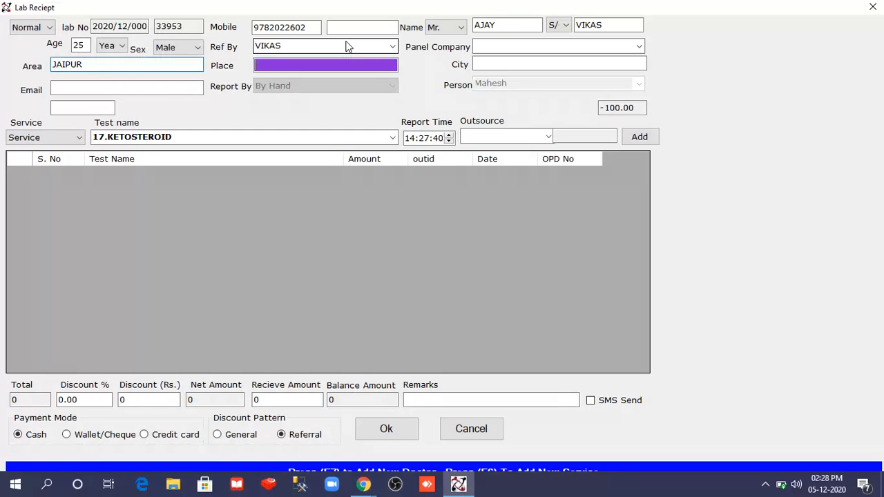
pyautogui.write('JA')
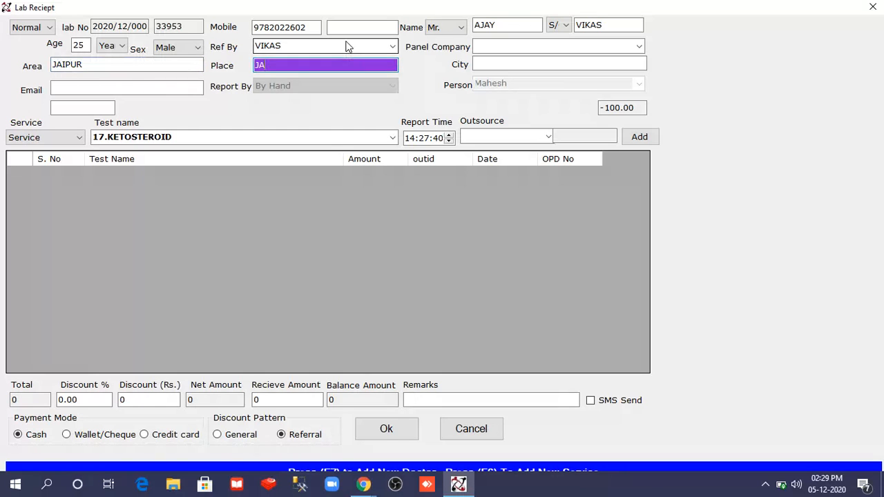
pyautogui.write('LMAHALMAHA')
pyautogui.press('Tab')
pyautogui.write('JAIPUR')
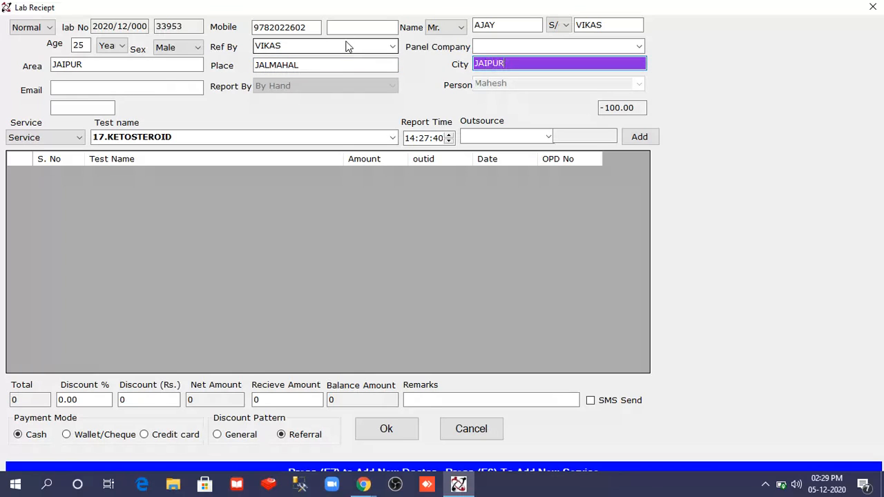
pyautogui.press('Tab')
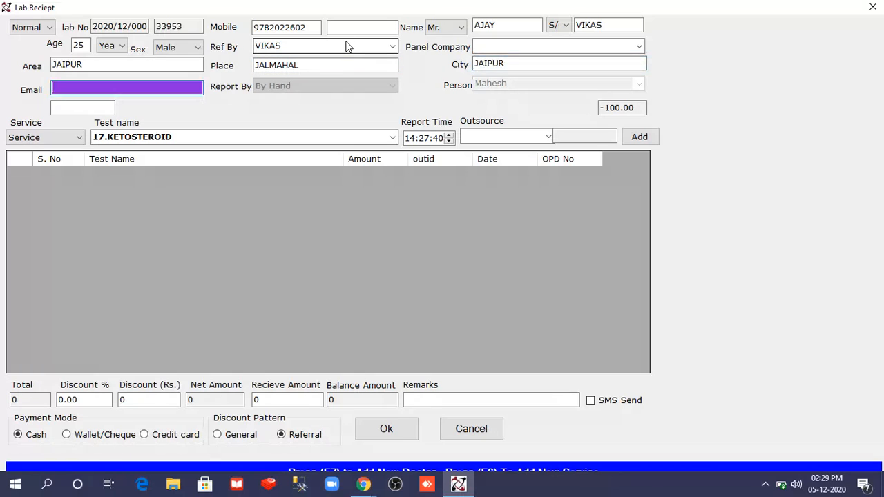
pyautogui.press('capslock')
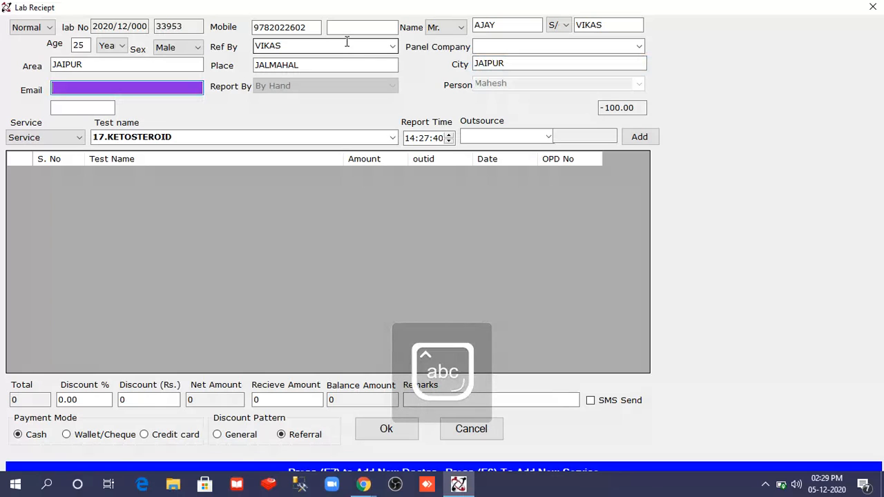
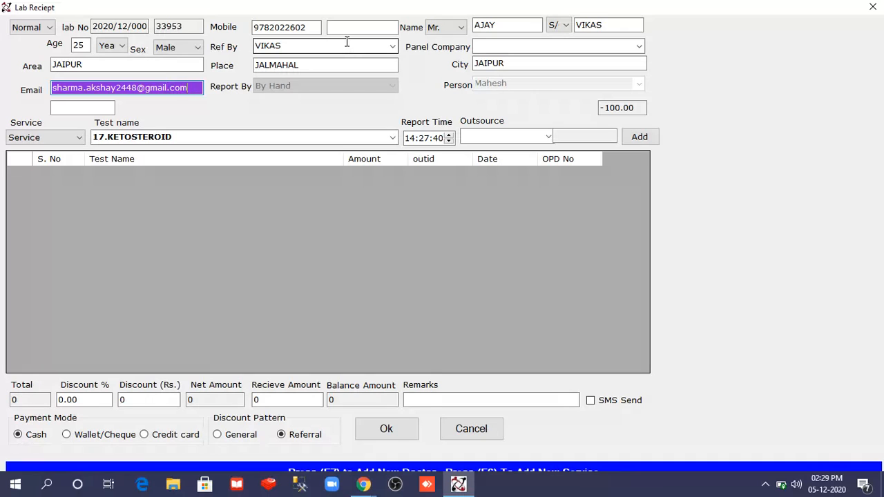
pyautogui.press('Tab')
pyautogui.press('Down')
# - Add the CBC test to the receipt at a price of 500
pyautogui.press('Up')
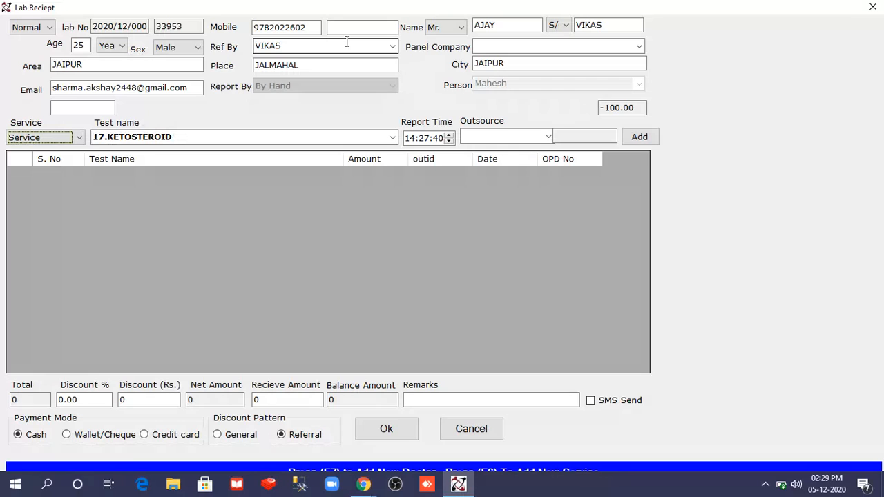
pyautogui.press('Tab')
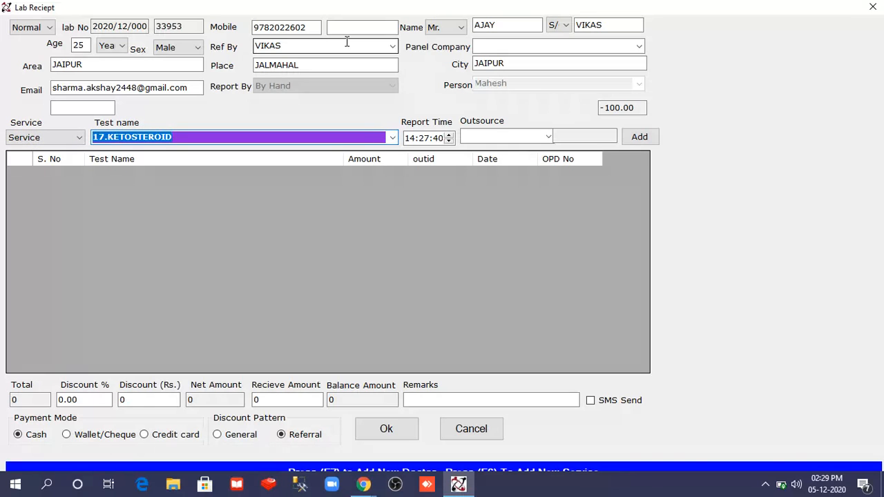
pyautogui.write('cbc')
pyautogui.press('Down')
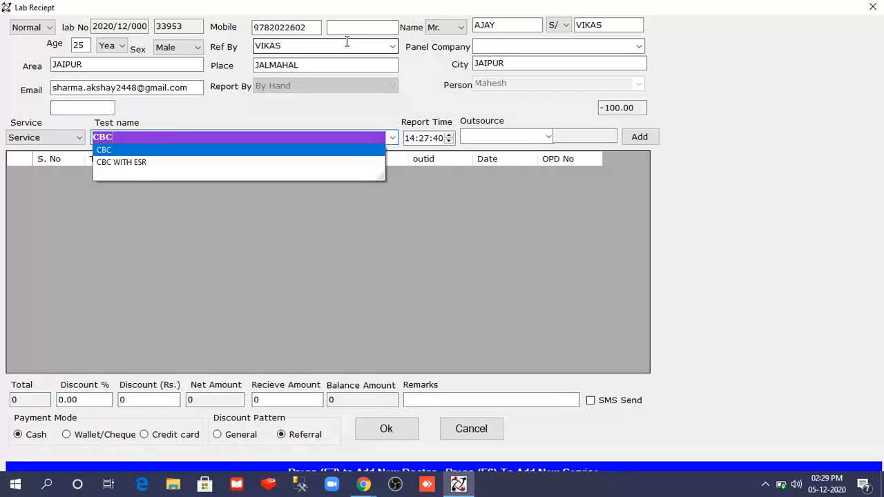
pyautogui.press('Return')
pyautogui.press('Tab')
pyautogui.press('Tab')
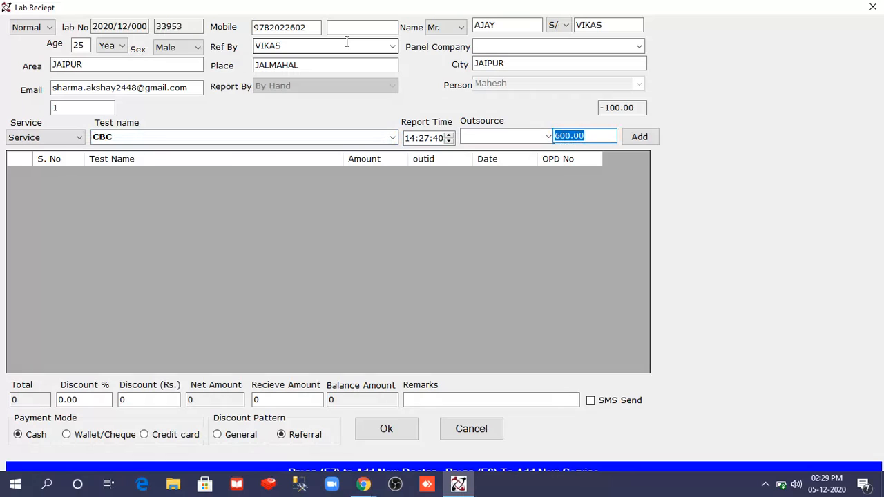
pyautogui.write('500')
pyautogui.press('Tab')
pyautogui.press('Tab')
pyautogui.press('Return')
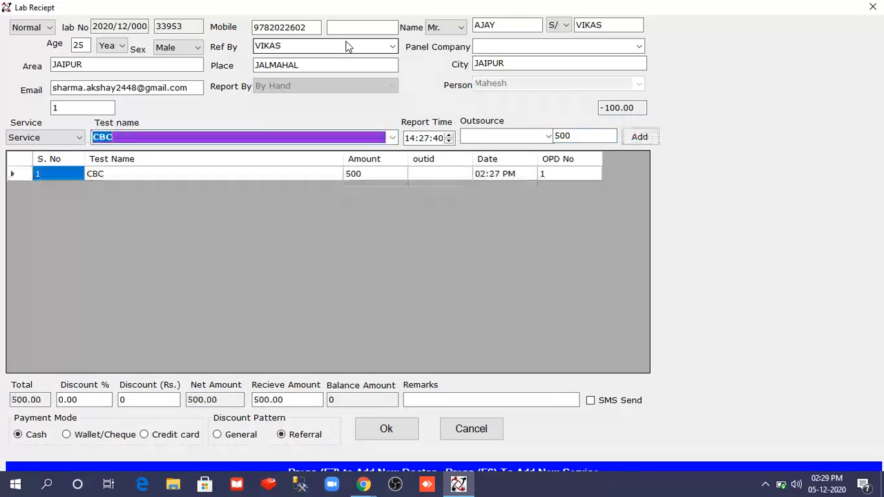
# - Add the SGOT&SGPT test at its 200.00 price, making the total 700.00
pyautogui.write('sg')
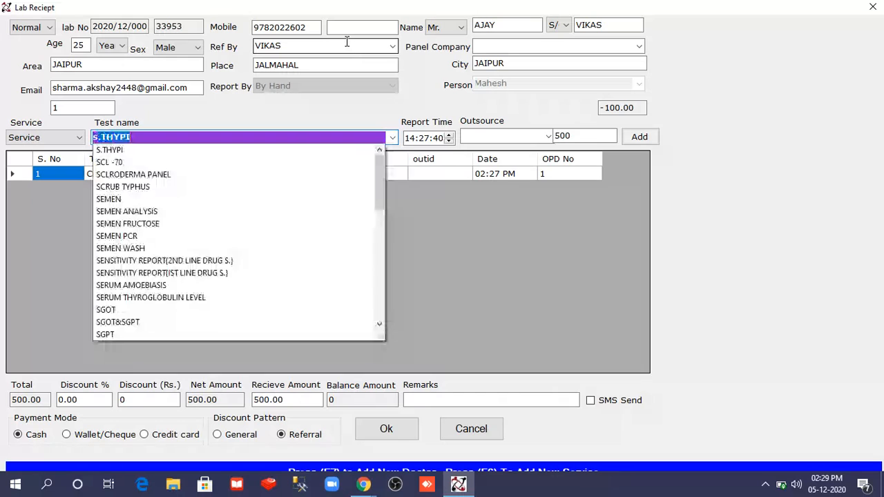
pyautogui.press('Down')
pyautogui.press('Down')
pyautogui.press('Return')
pyautogui.press('Tab')
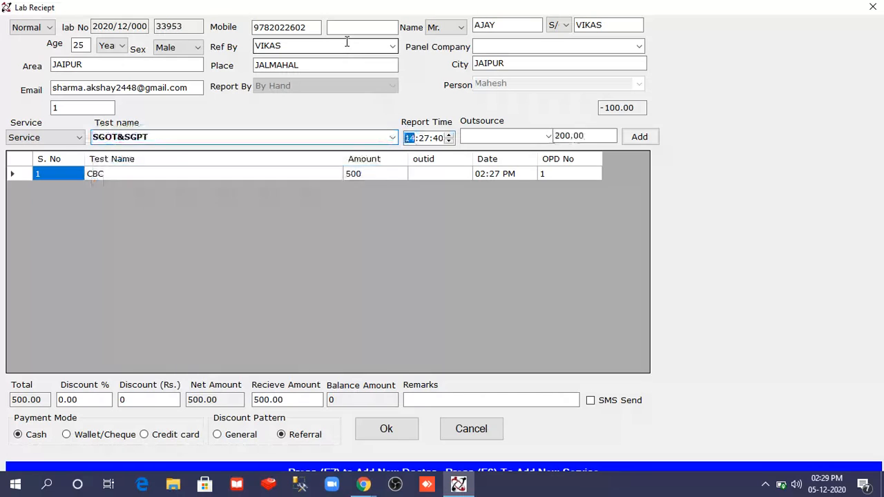
pyautogui.press('Tab')
pyautogui.press('Tab')
pyautogui.press('Tab')
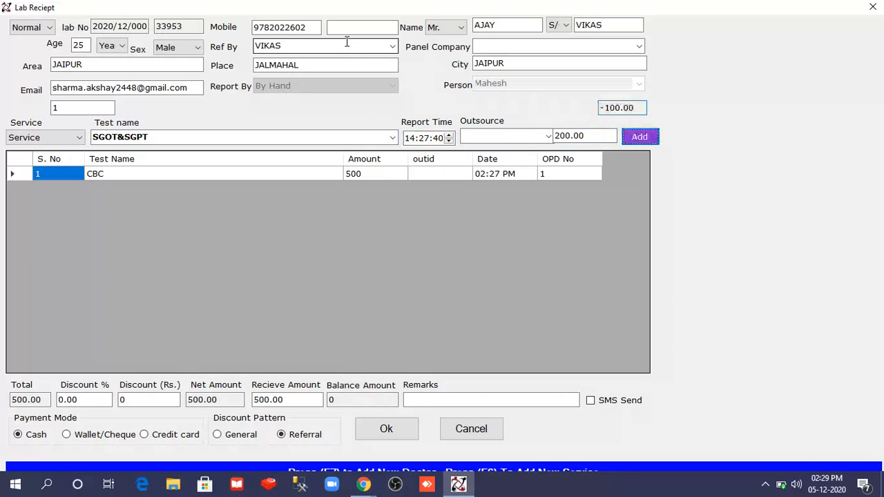
pyautogui.press('Return')
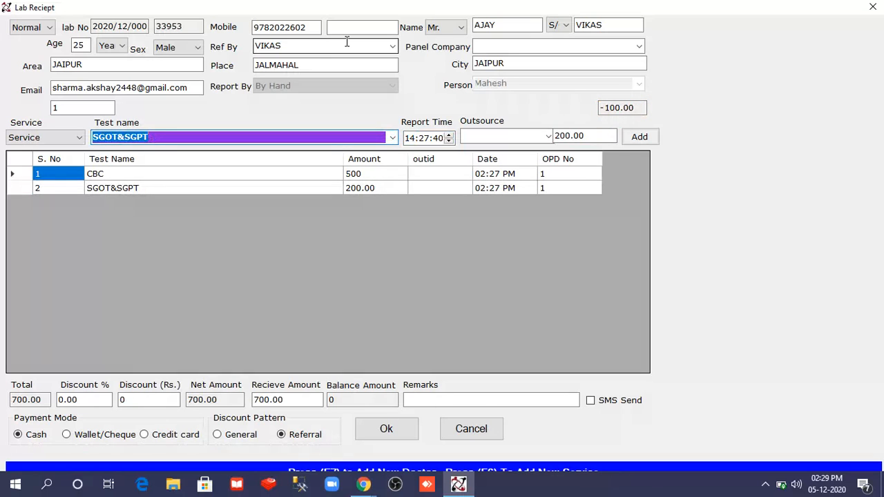
# - Apply a 100 rupee discount with 0 percent discount, giving a net of 600
pyautogui.click(88, 400)
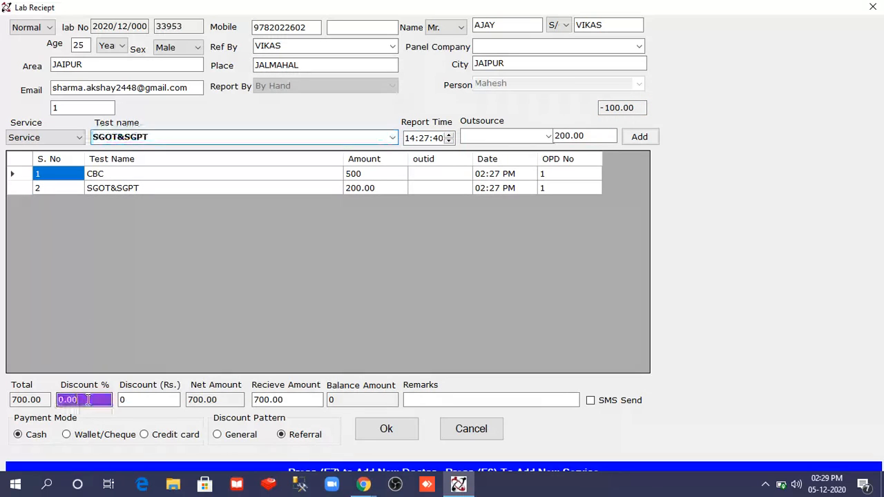
pyautogui.press('BackSpace')
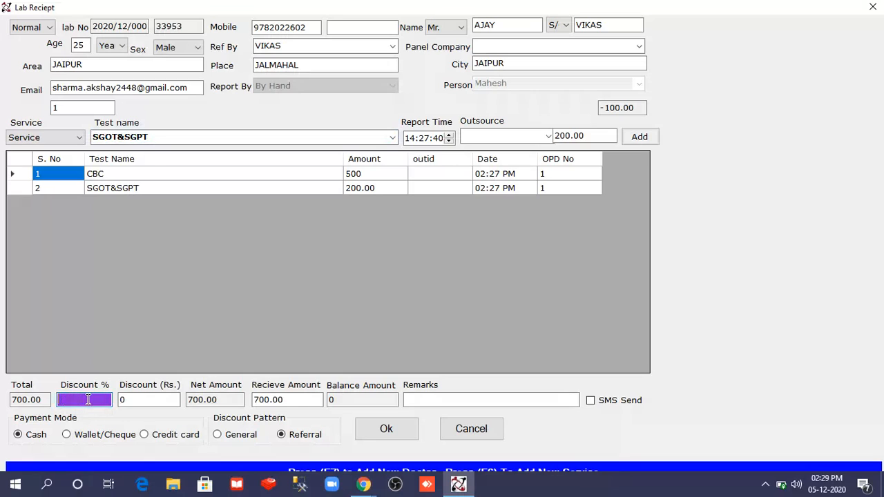
pyautogui.write('10')
pyautogui.press('Tab')
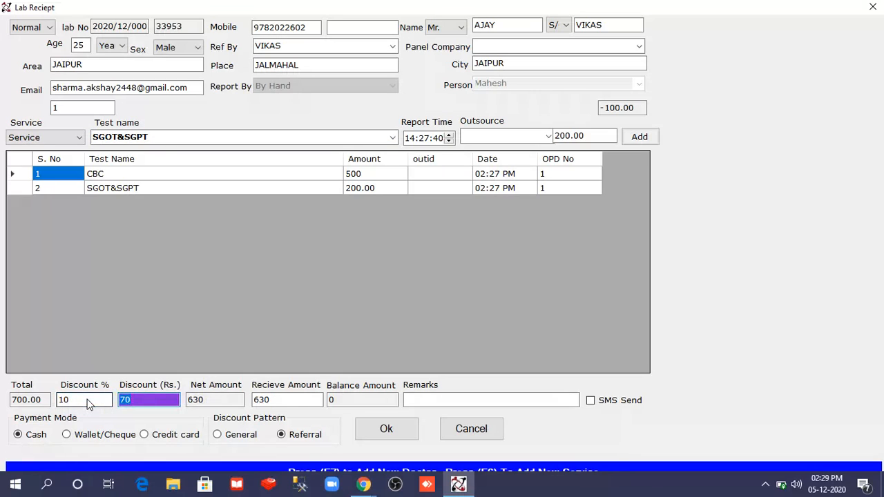
pyautogui.doubleClick(87, 401)
pyautogui.write('0')
pyautogui.press('Tab')
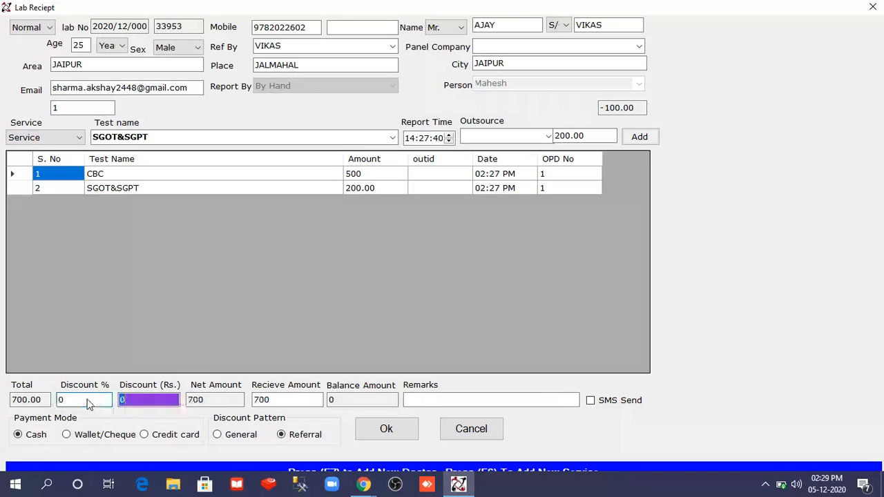
pyautogui.write('100')
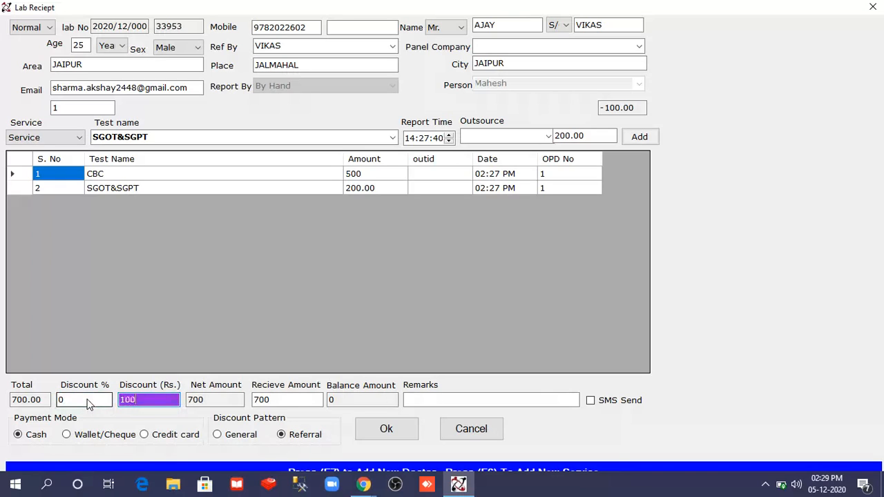
pyautogui.press('Tab')
pyautogui.press('Tab')
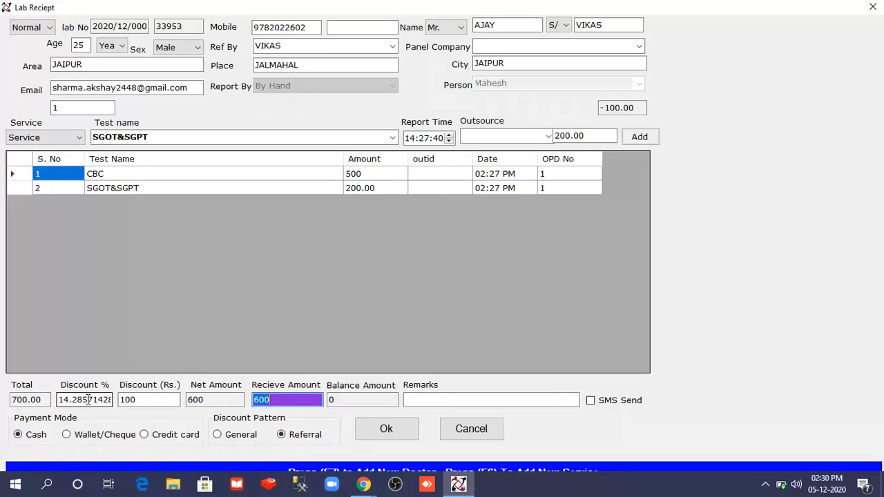
# - Record 500 received, leaving 100 due, and add the remark ON DOCTORS CALL
pyautogui.write('500')
pyautogui.press('Tab')
pyautogui.press('Tab')
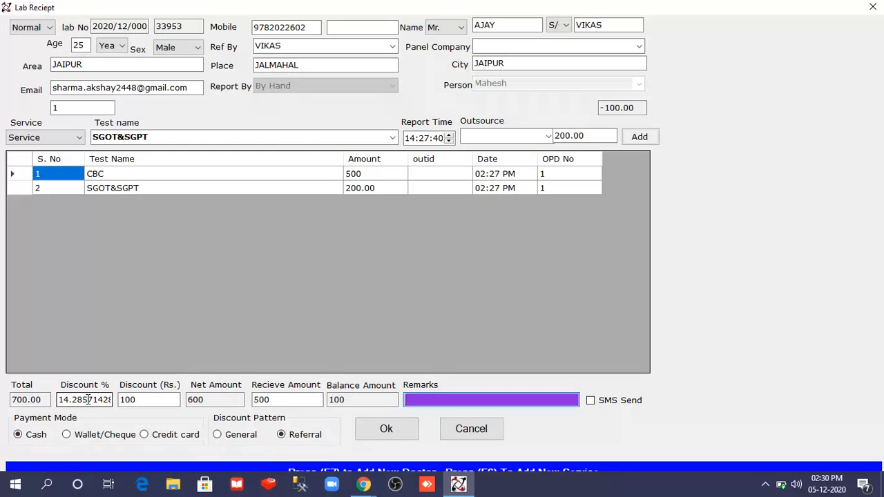
pyautogui.press('capslock')
pyautogui.write('ON DOCTORS CALL')
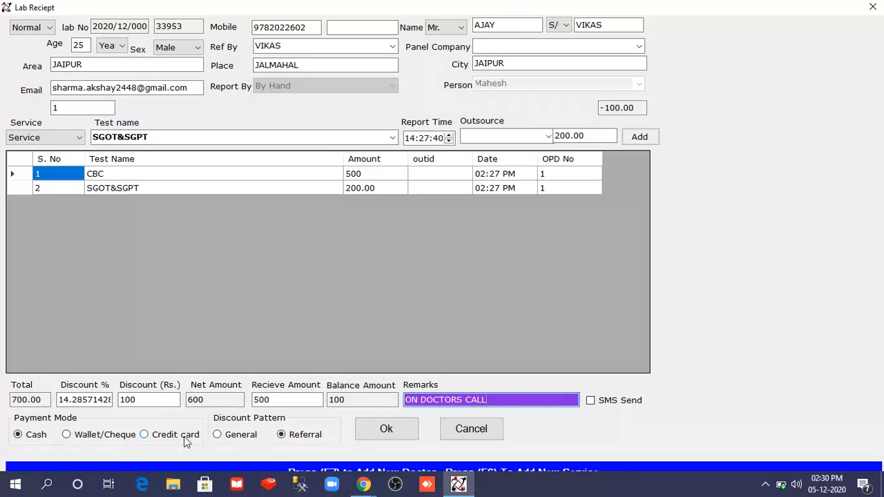
# - Save the receipt and confirm registering the patient to show the receipt printout
pyautogui.click(380, 431)
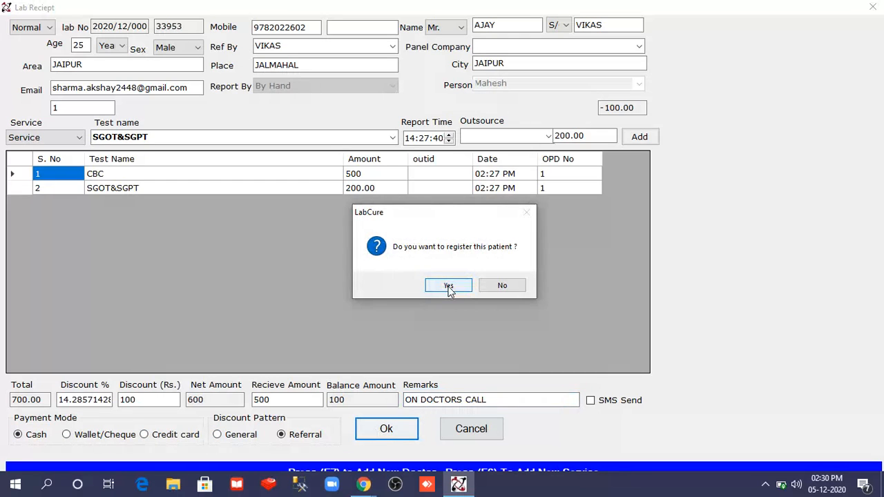
pyautogui.click(449, 287)
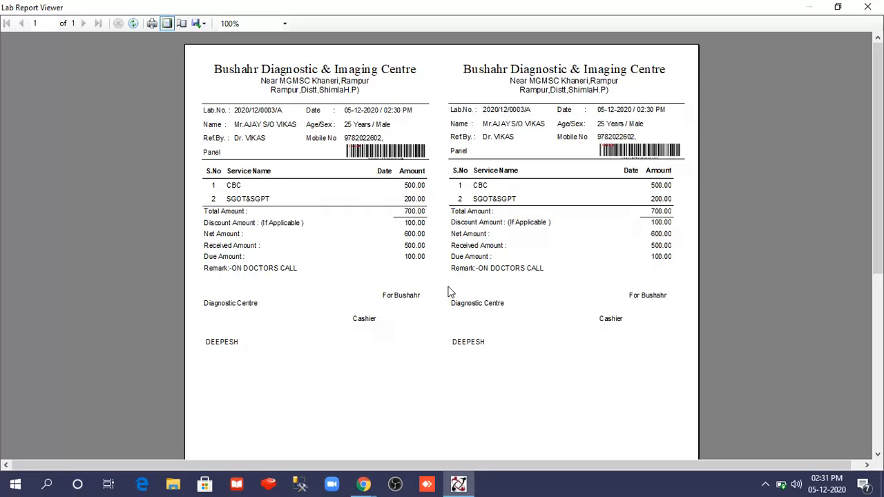
# - Close the receipt screens, refresh today's list and select the patient's HEMATOLOGY CBC report
pyautogui.click(868, 8)
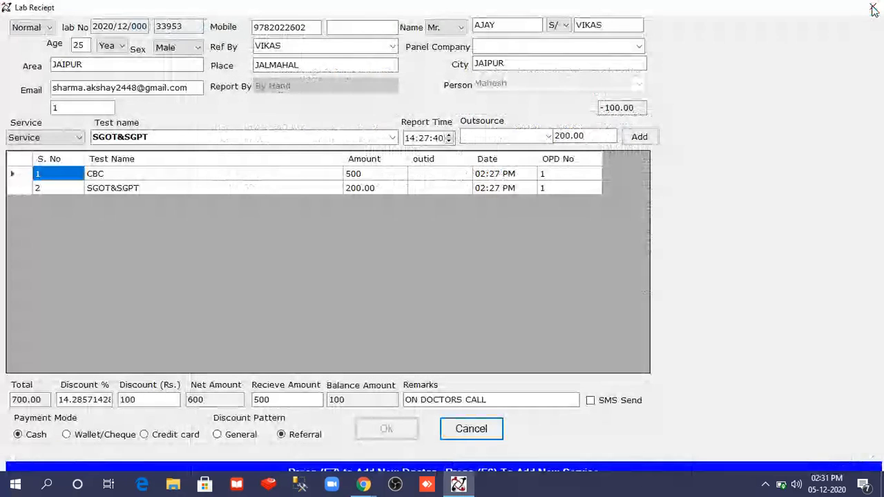
pyautogui.click(472, 430)
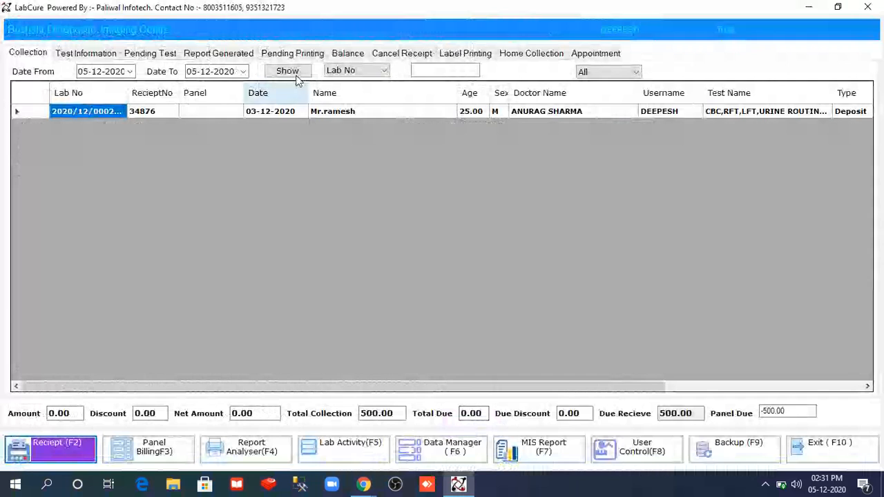
pyautogui.click(288, 72)
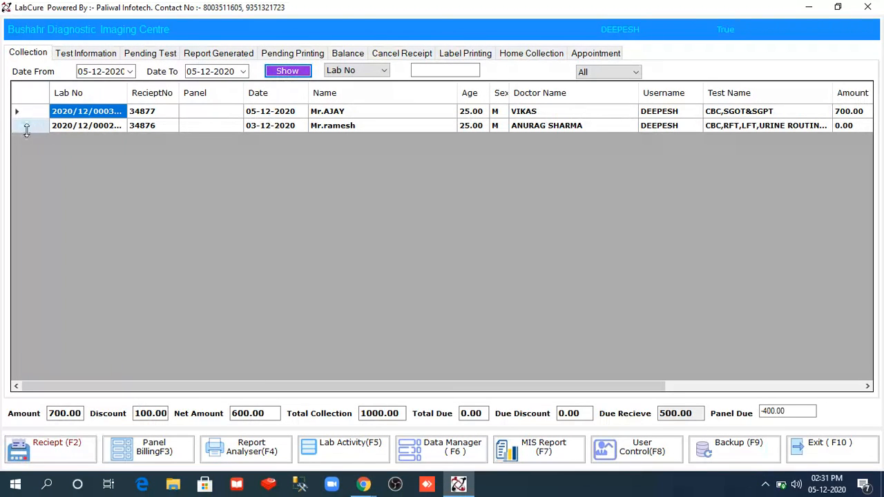
pyautogui.click(27, 129)
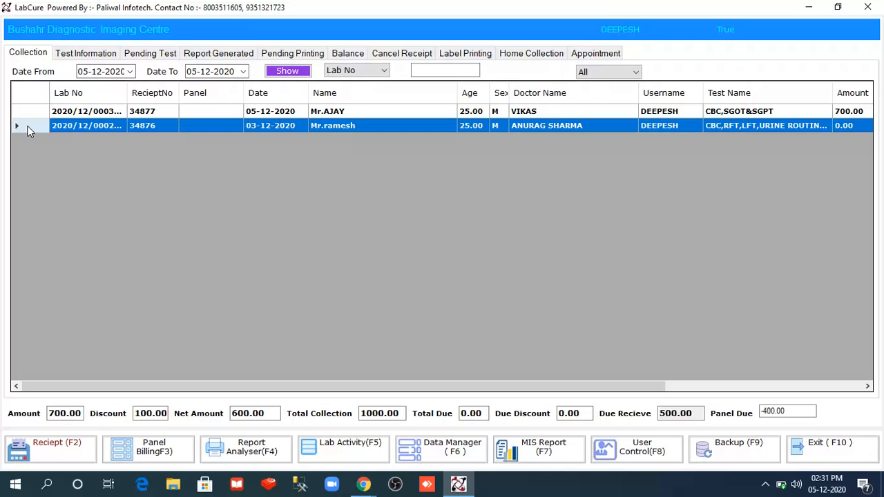
pyautogui.click(69, 56)
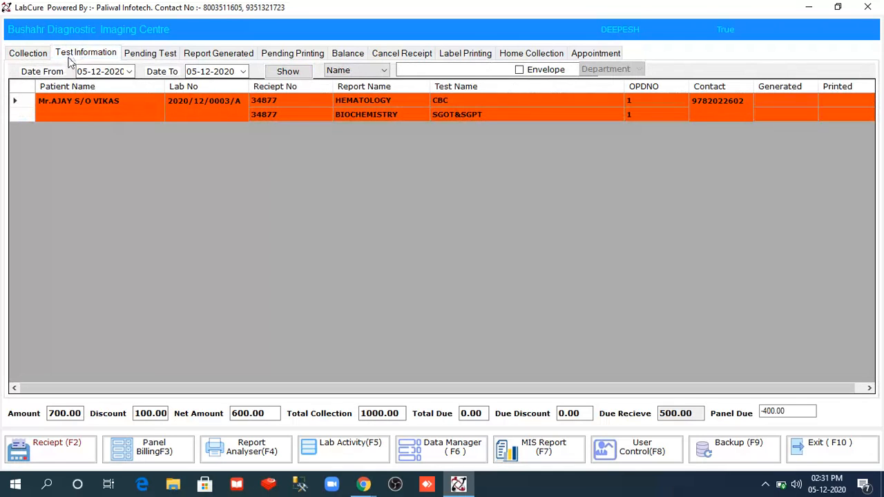
pyautogui.click(19, 103)
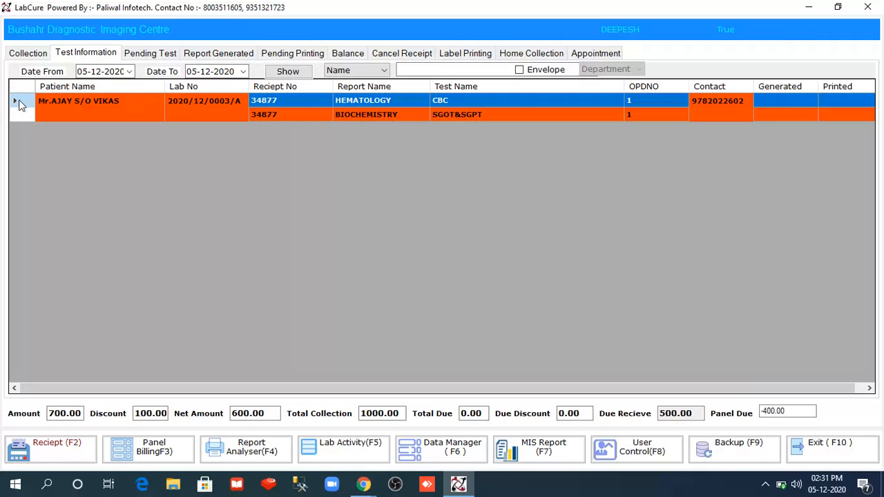
# - Enter CBC results: TLC 4.50, Neutrophils 50.0, Lymphocyte 20.0, Mixed 15.0, Platelets 1.50
pyautogui.doubleClick(18, 101)
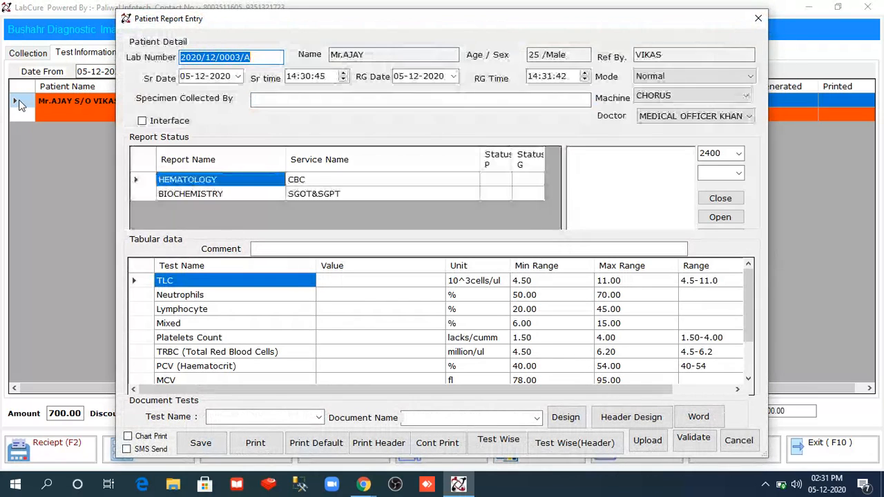
pyautogui.click(352, 281)
pyautogui.write('4')
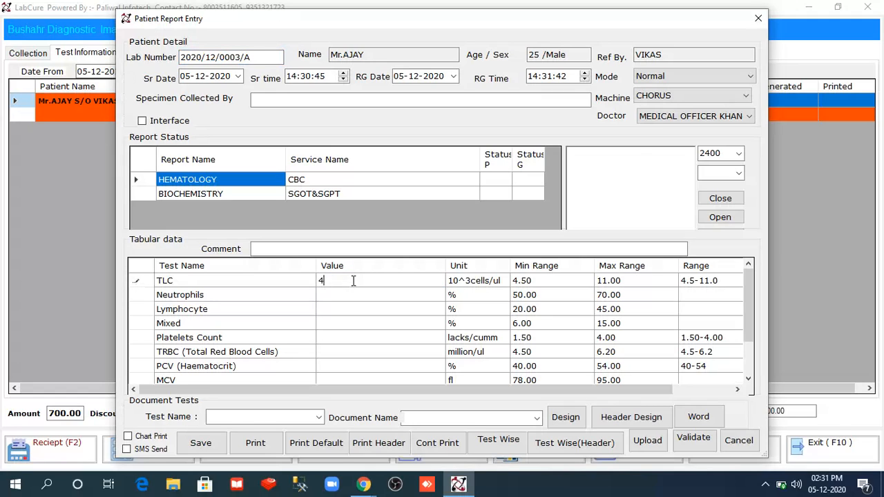
pyautogui.write('.50')
pyautogui.press('Return')
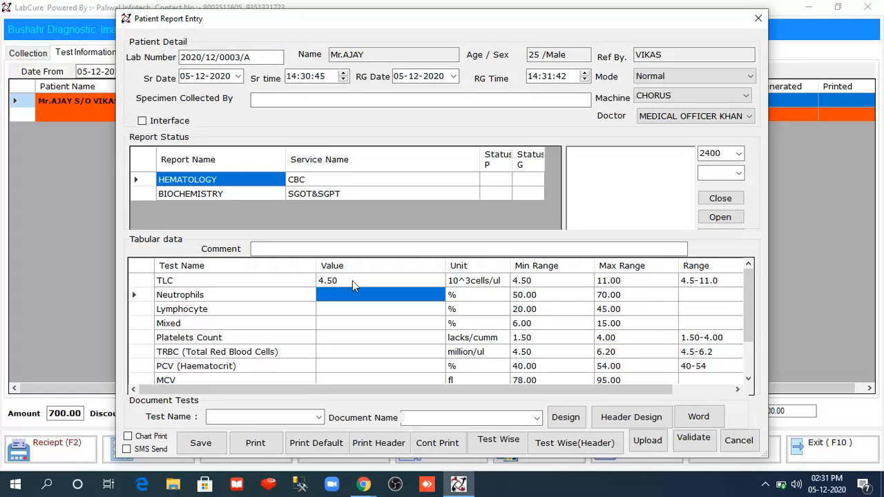
pyautogui.write('50.0')
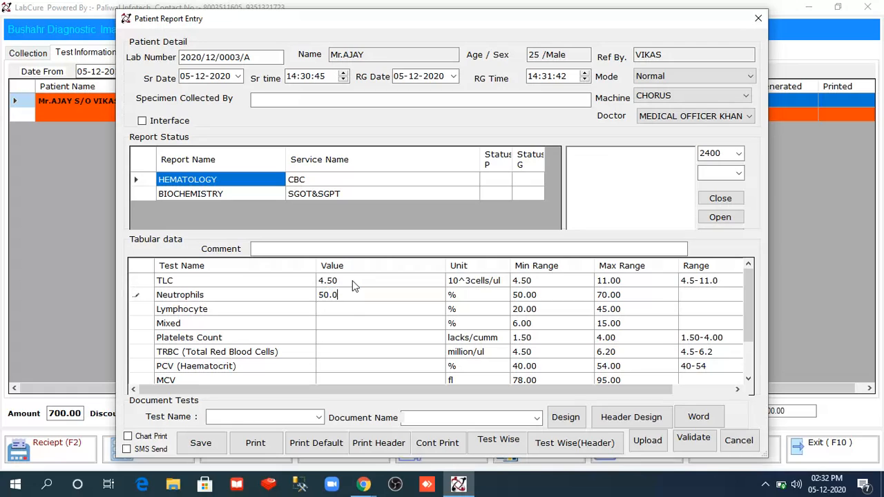
pyautogui.press('Return')
pyautogui.write('20.0')
pyautogui.press('Return')
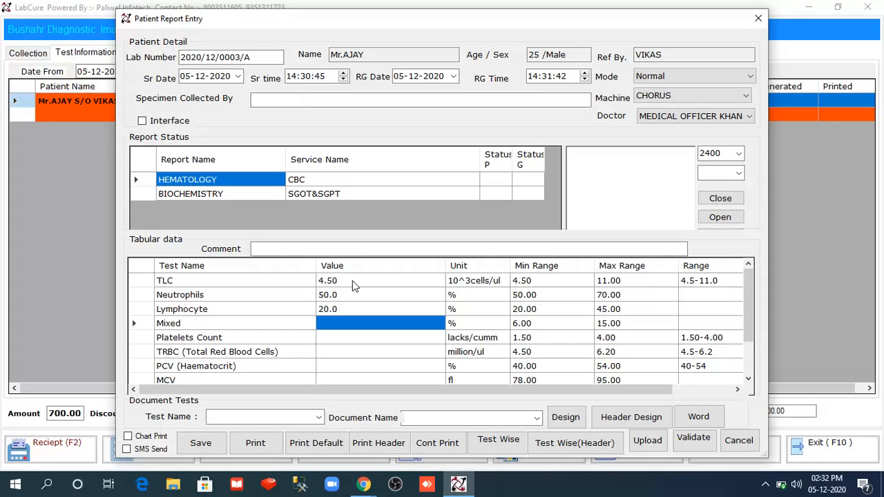
pyautogui.write('15.0')
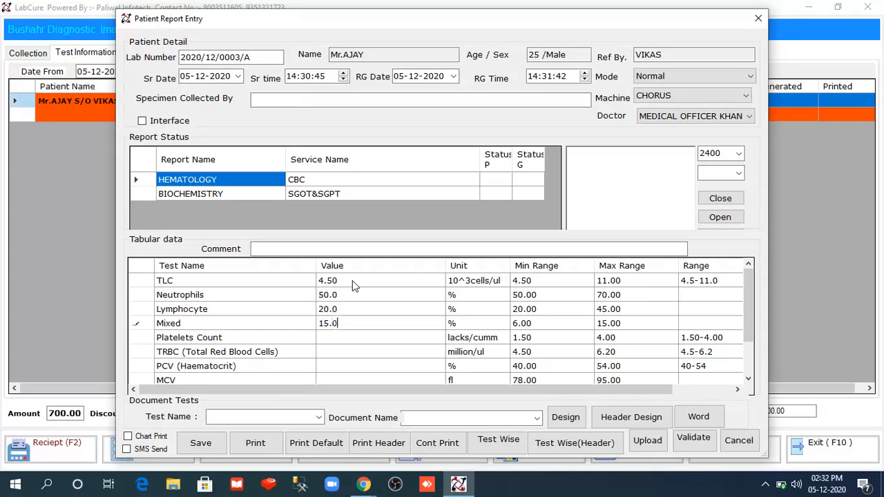
pyautogui.press('Return')
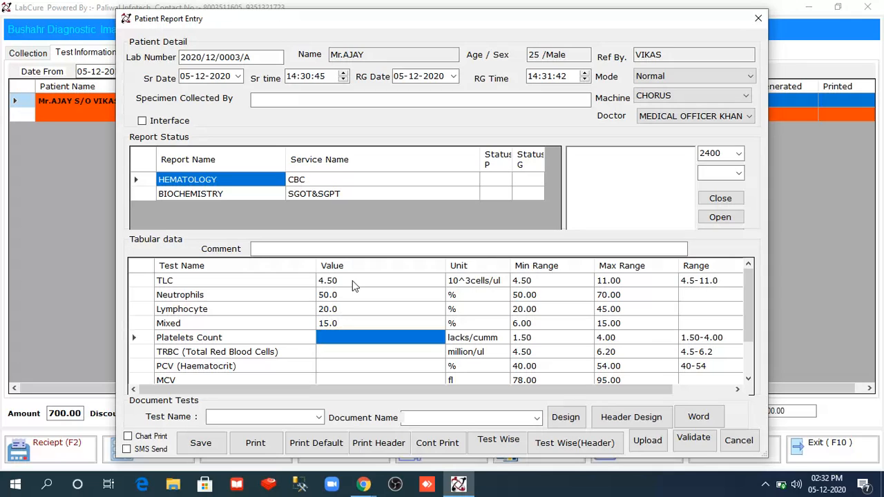
pyautogui.write('1.50')
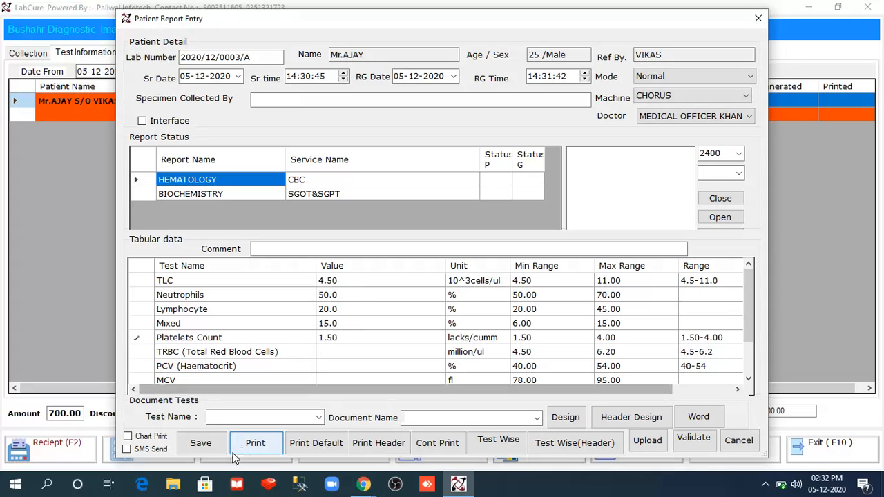
# - Save the CBC results and review the hematology report in default layout
pyautogui.click(209, 445)
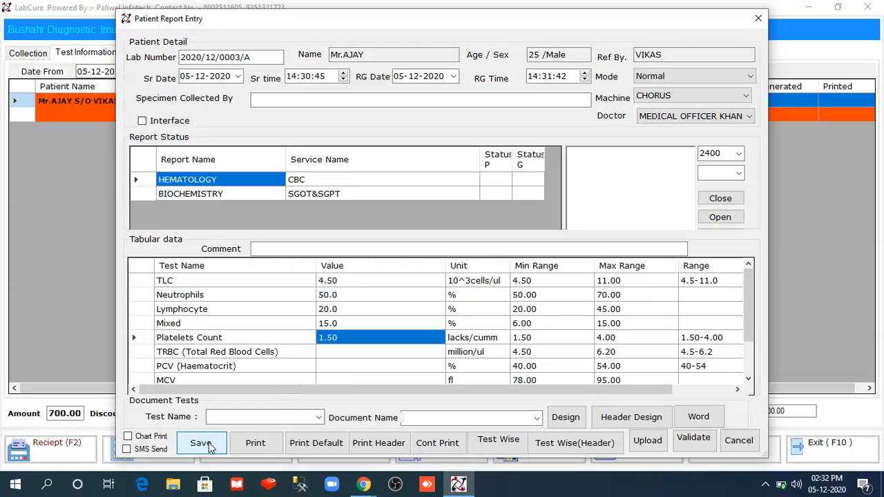
pyautogui.click(321, 446)
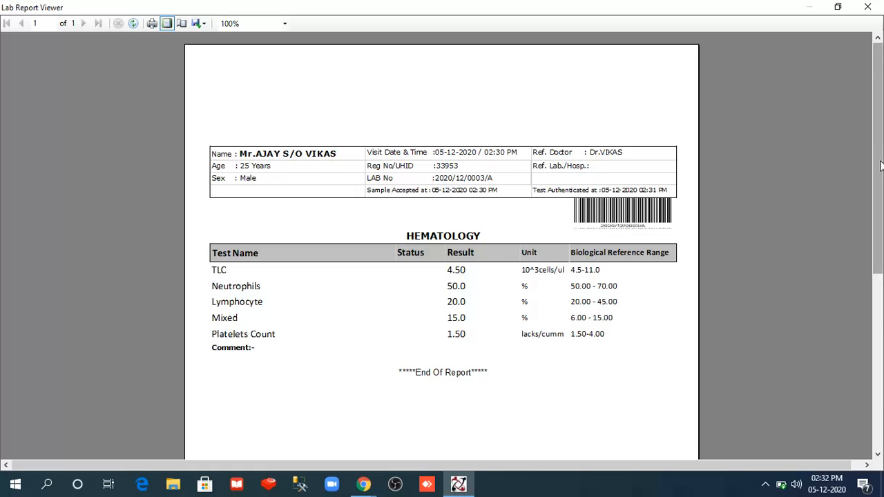
pyautogui.moveTo(881, 166); pyautogui.dragTo(883, 367)
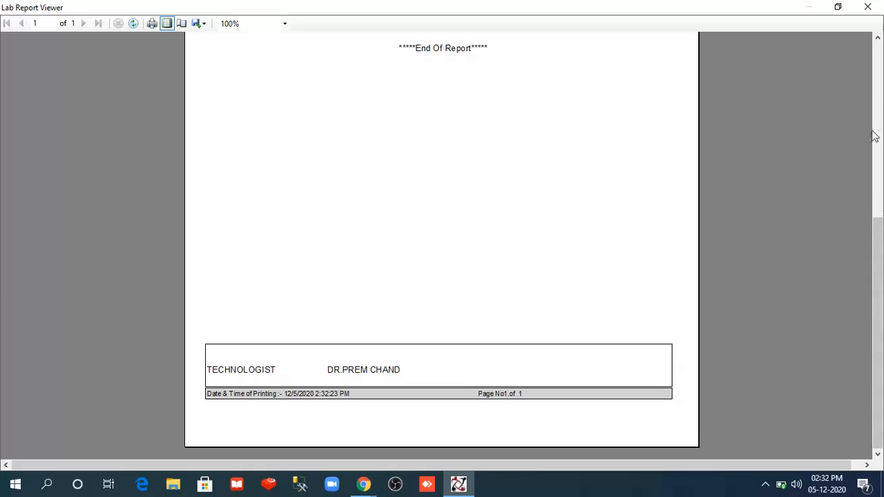
pyautogui.click(868, 7)
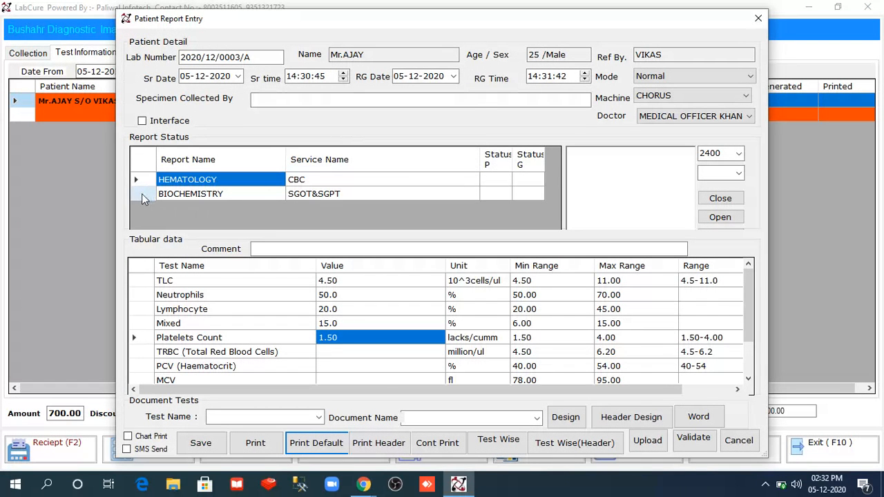
# - Under BIOCHEMISTRY, enter SGOT 35.0 and SGPT 37.0 and save the results
pyautogui.click(142, 196)
pyautogui.click(376, 282)
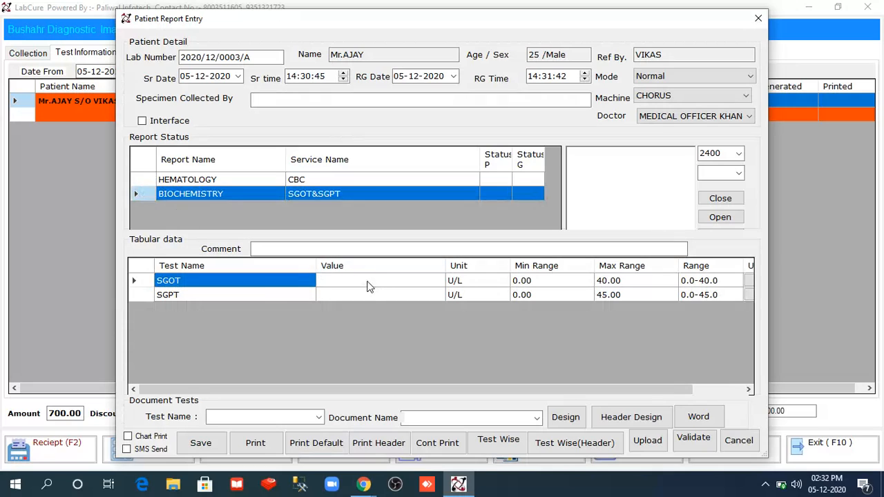
pyautogui.write('35.0')
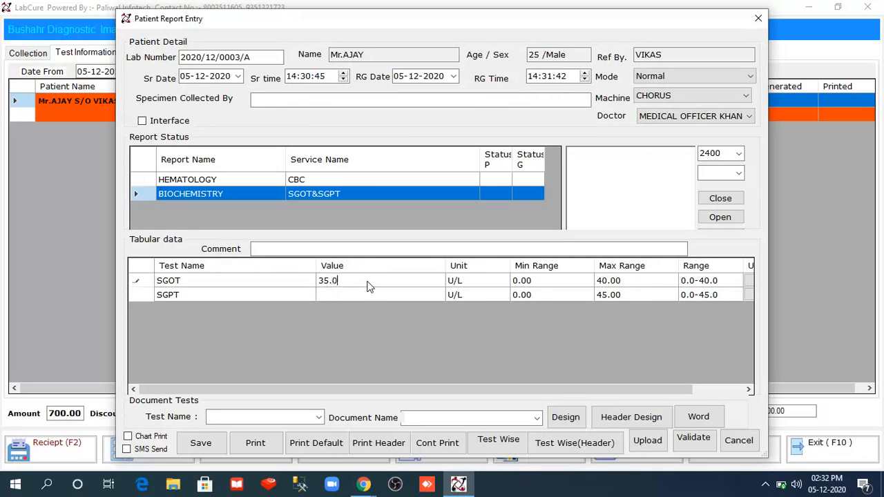
pyautogui.press('Return')
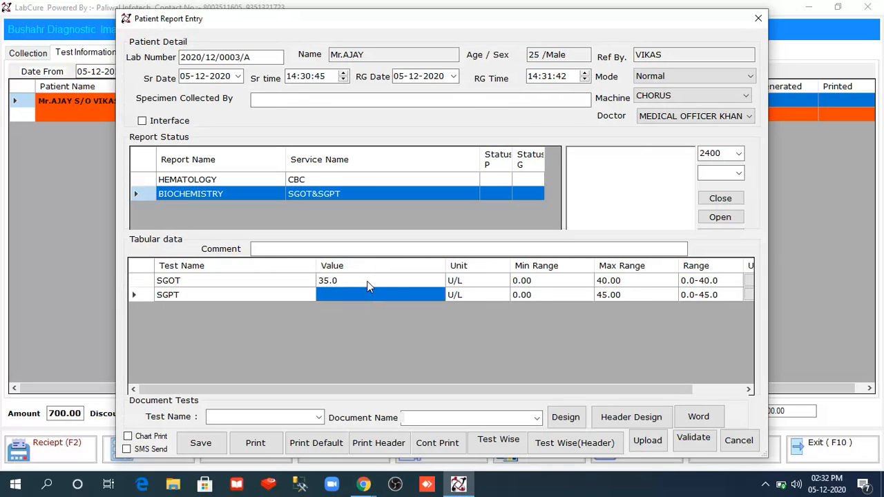
pyautogui.write('37.0')
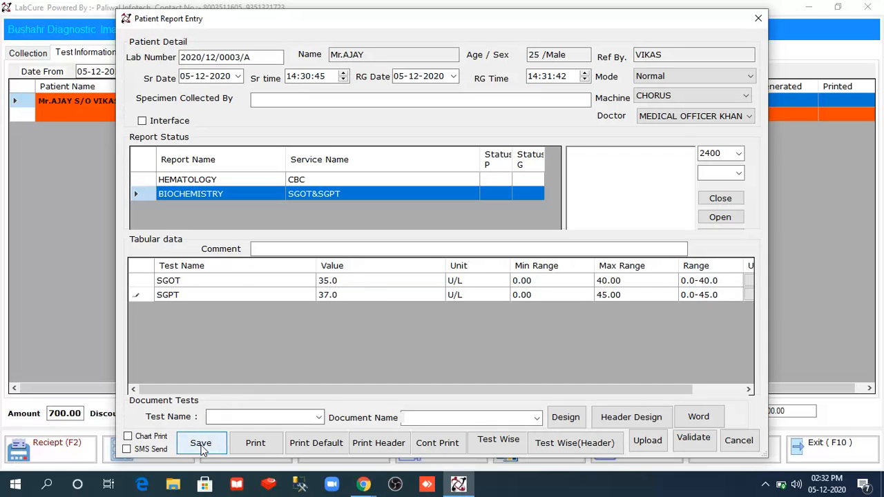
pyautogui.click(201, 447)
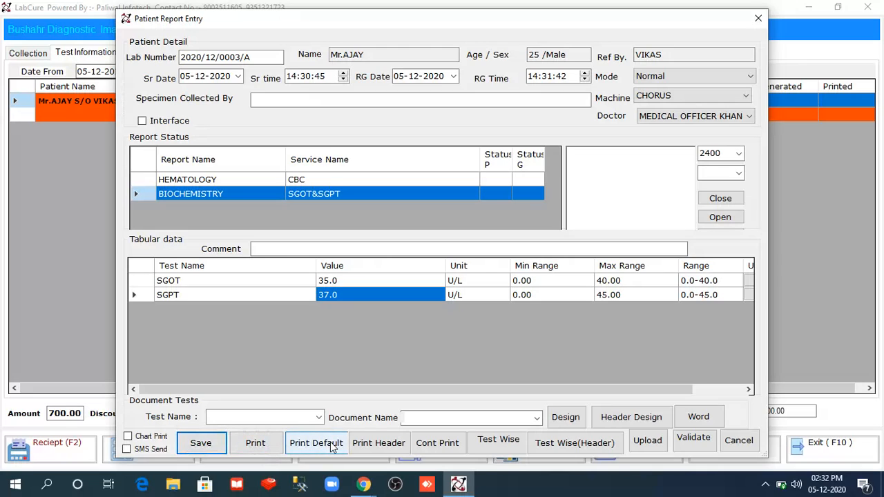
# - Preview the biochemistry report with Print Default and then with Print Header, closing each preview
pyautogui.click(332, 447)
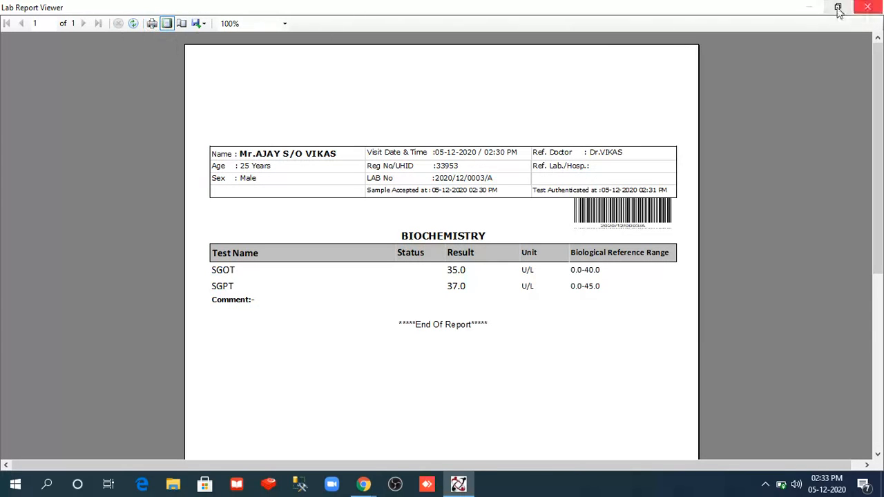
pyautogui.click(206, 22)
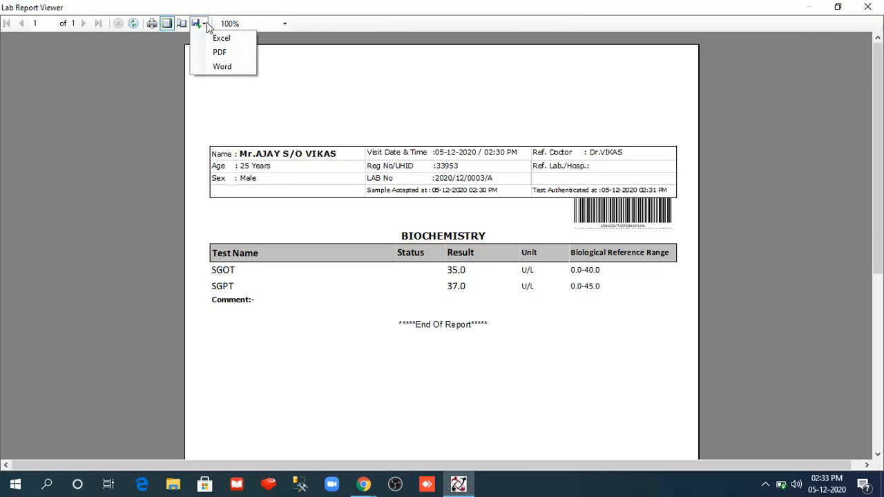
pyautogui.click(424, 103)
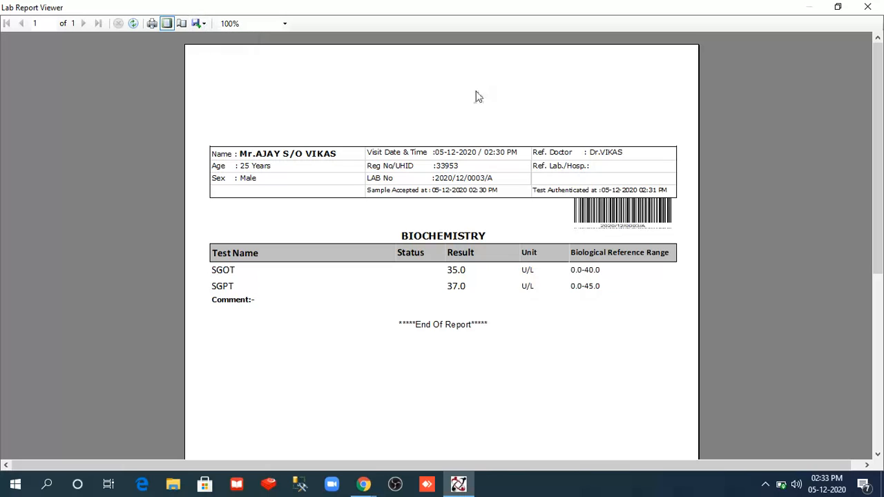
pyautogui.click(867, 7)
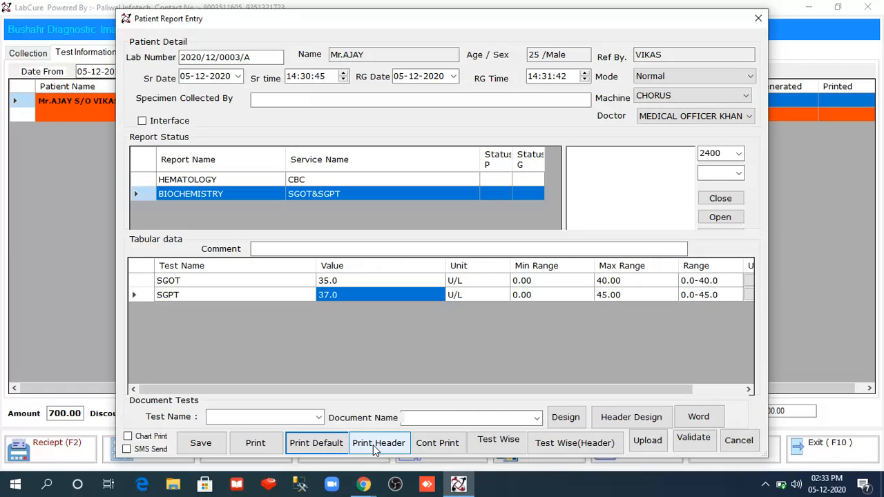
pyautogui.click(373, 445)
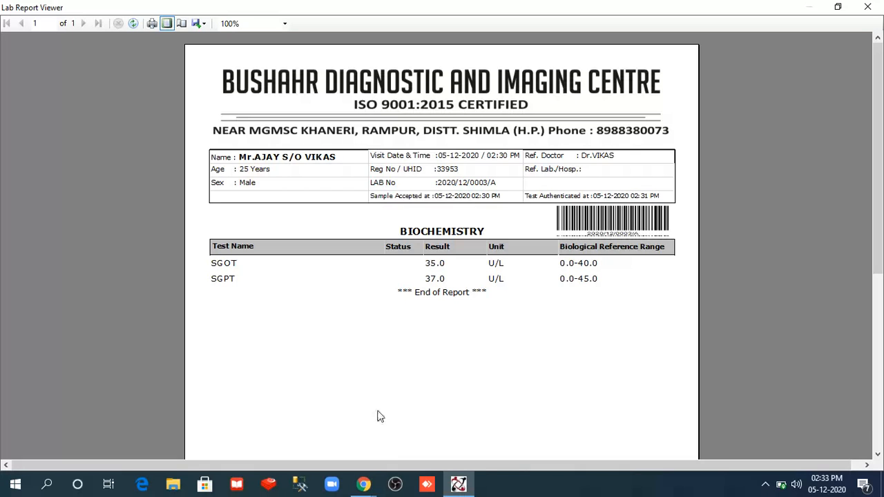
pyautogui.click(869, 7)
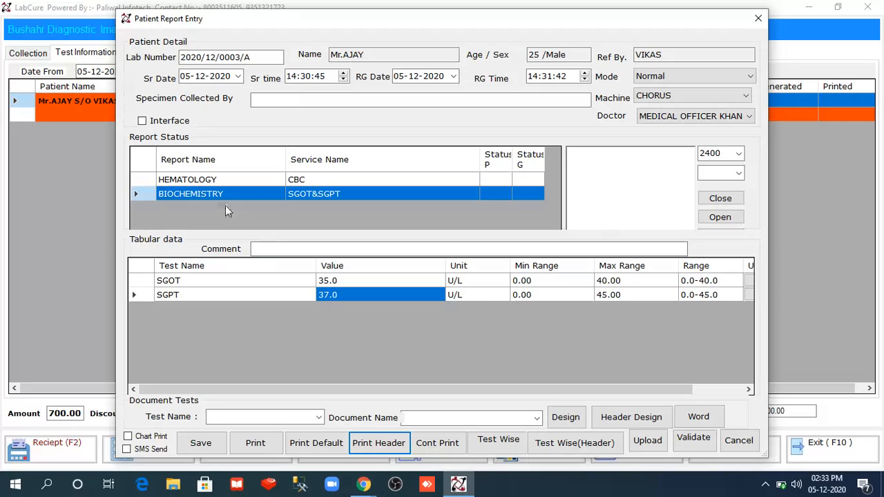
# - Switch back to HEMATOLOGY, dismiss the timeout error, cancel test method printing, and close Patient Report Entry
pyautogui.click(144, 179)
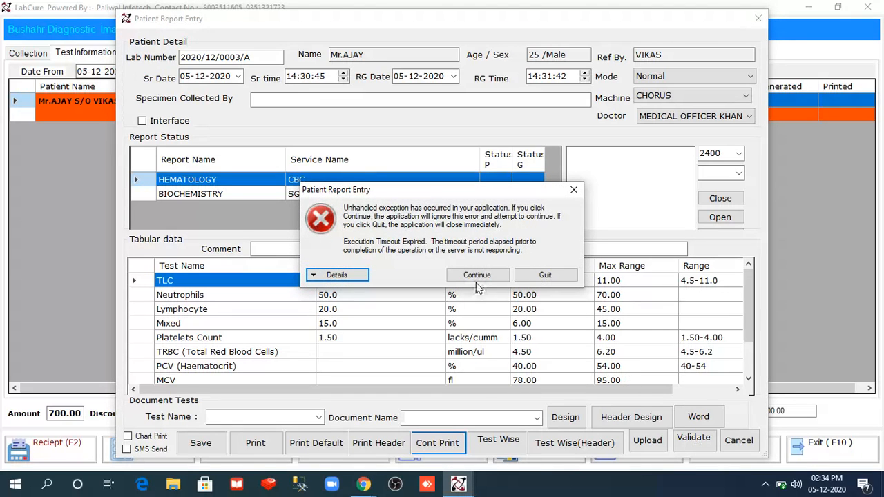
pyautogui.click(475, 276)
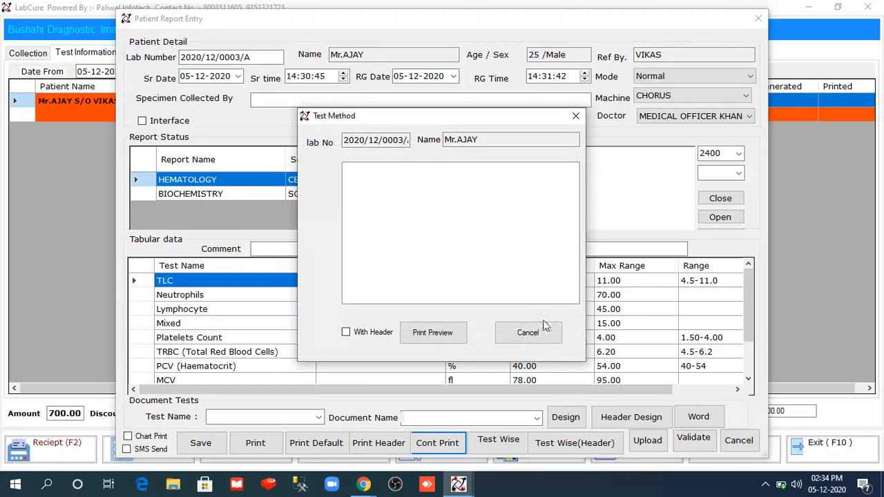
pyautogui.click(533, 334)
pyautogui.click(738, 441)
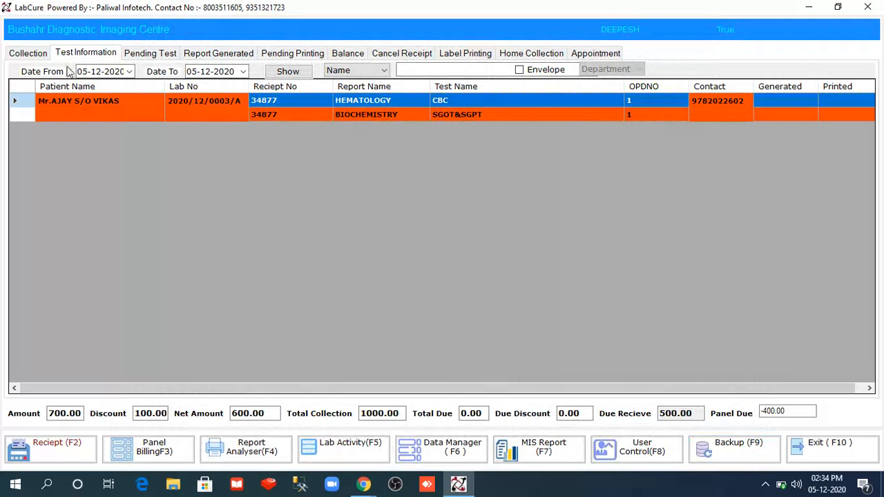
# - Review the Pending Test, Report Generated, Pending Printing, Balance, Cancel Receipt and Collection lists
pyautogui.click(31, 54)
pyautogui.click(74, 55)
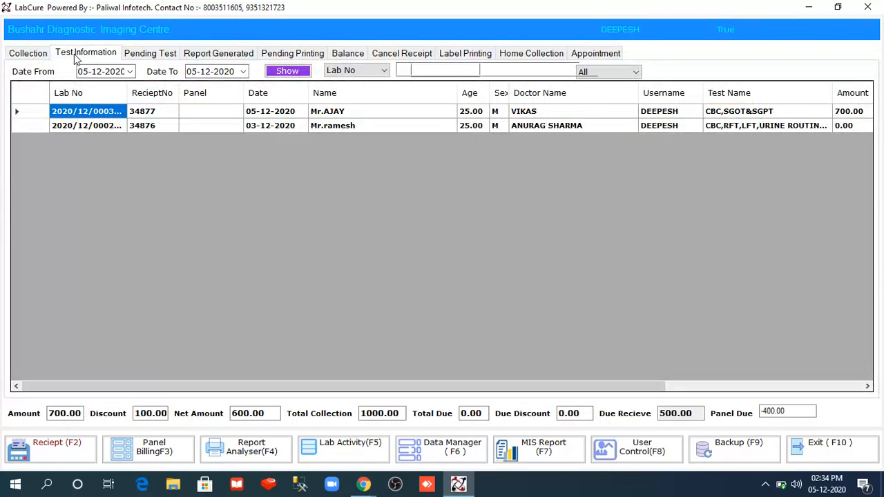
pyautogui.click(140, 60)
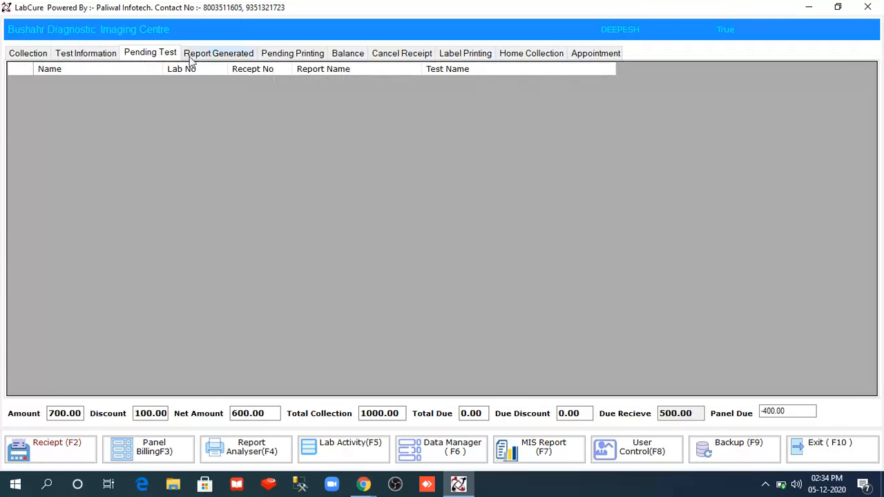
pyautogui.click(202, 58)
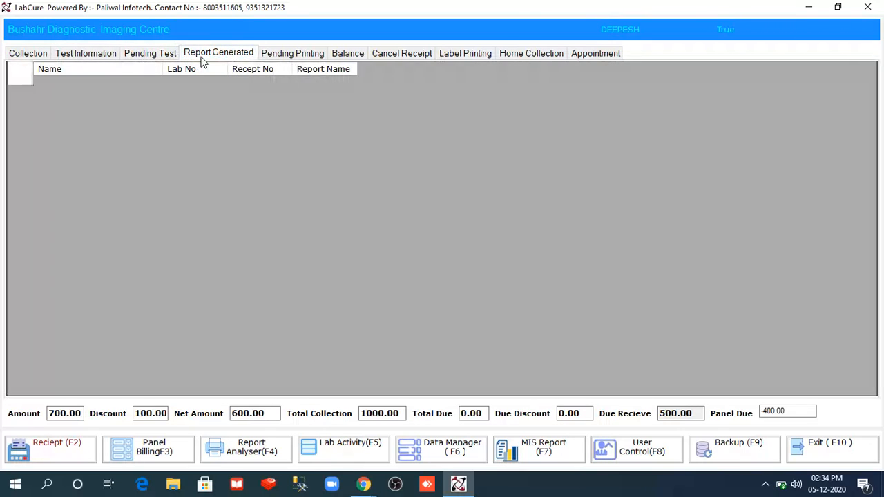
pyautogui.click(282, 56)
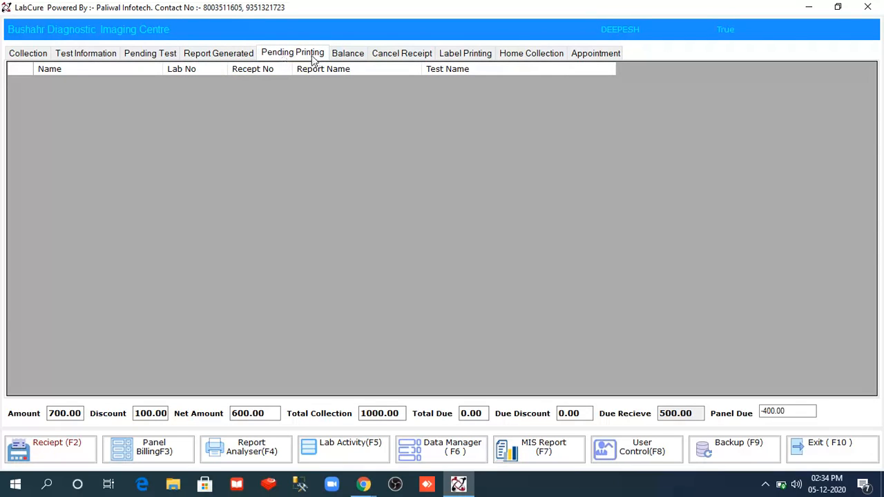
pyautogui.click(348, 60)
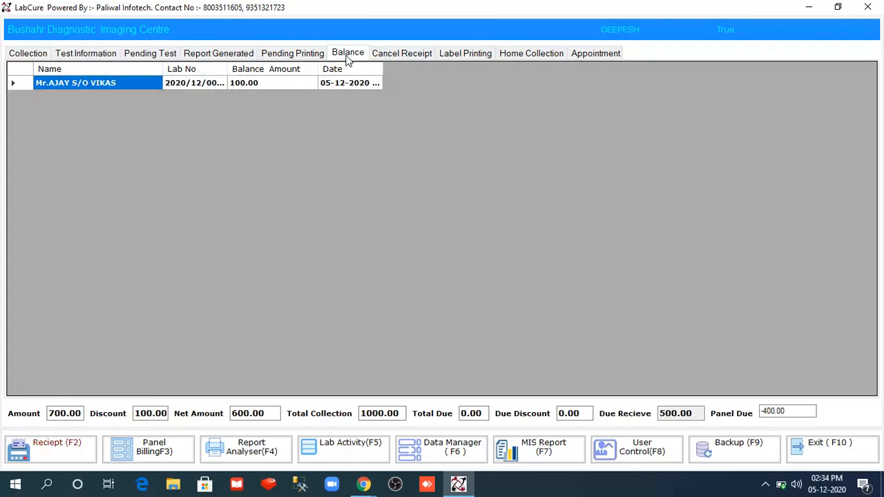
pyautogui.click(389, 58)
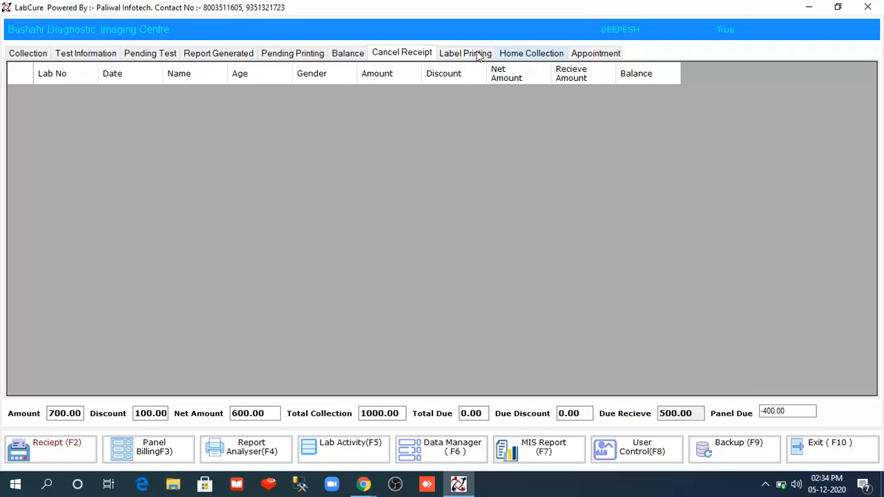
pyautogui.click(24, 58)
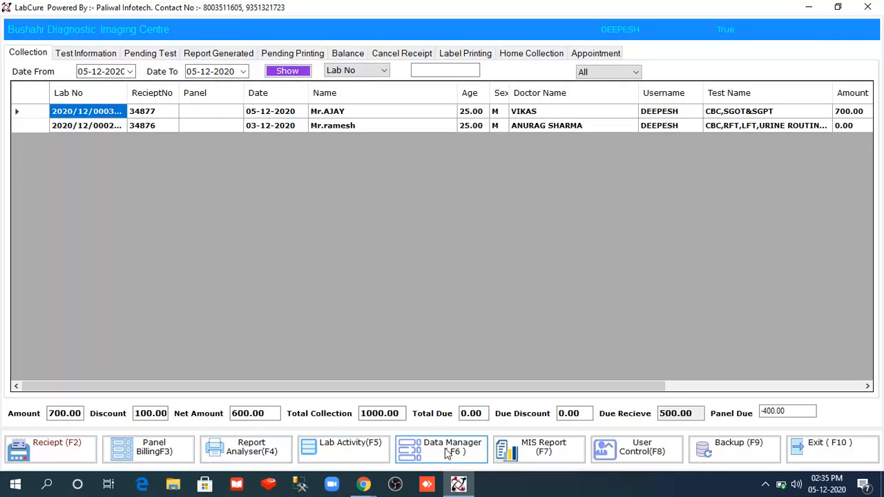
# - Exit LabCure with Exit (F10) and confirm with Yes
pyautogui.click(835, 452)
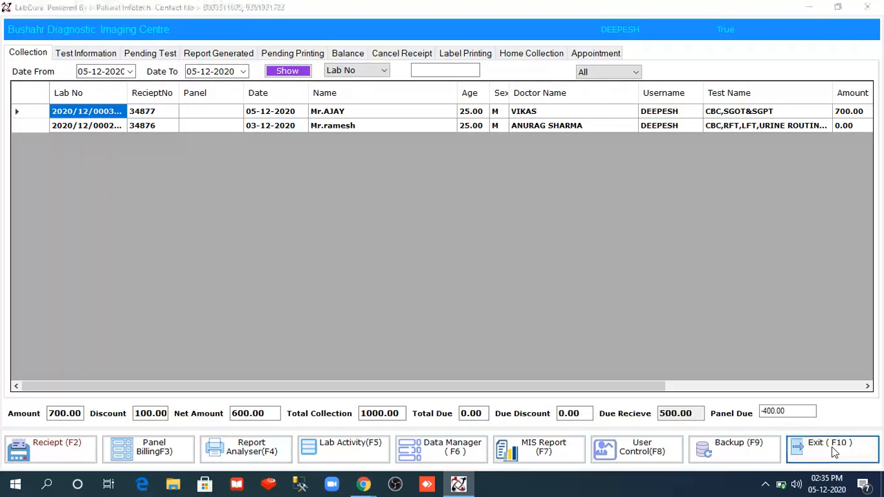
pyautogui.click(450, 285)
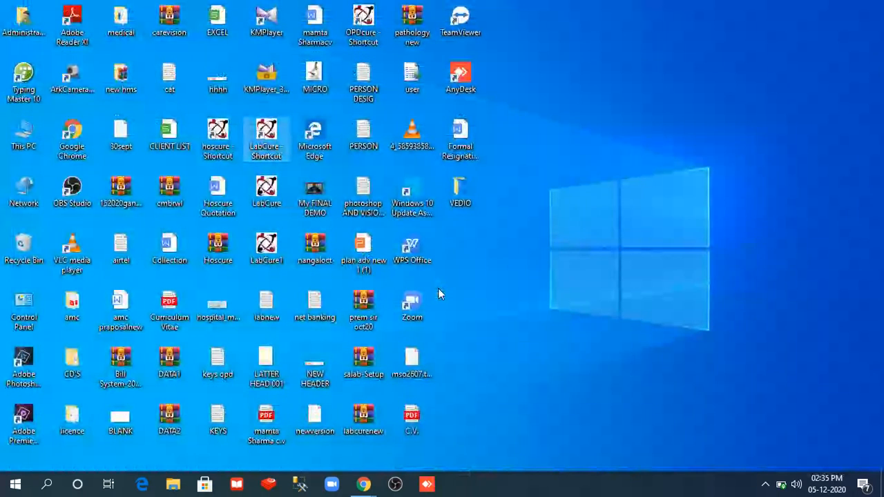
pyautogui.moveTo(364, 484)
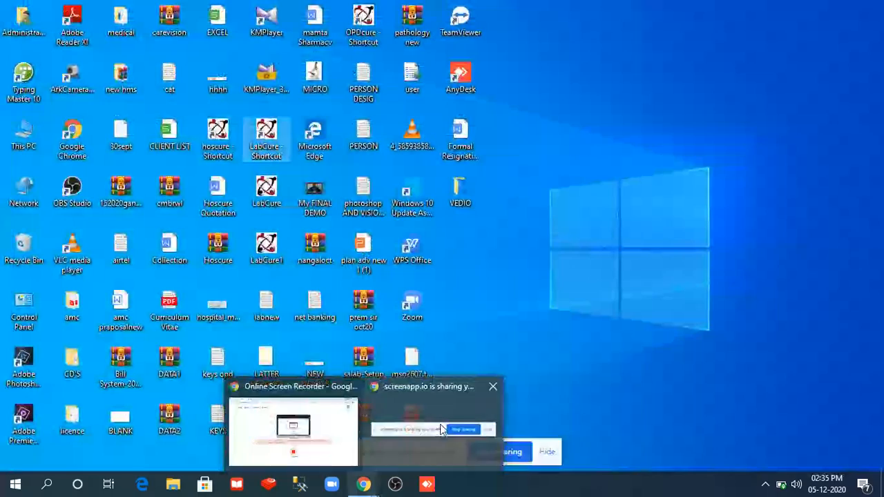